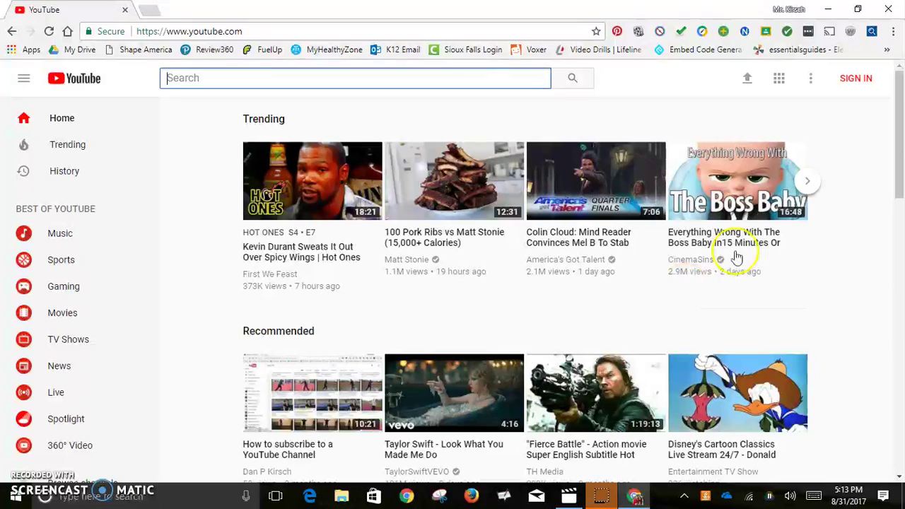
Sign in to YouTube with the school account through the K-12 Data Center sign-in page, using the prefilled credentials
click(856, 79)
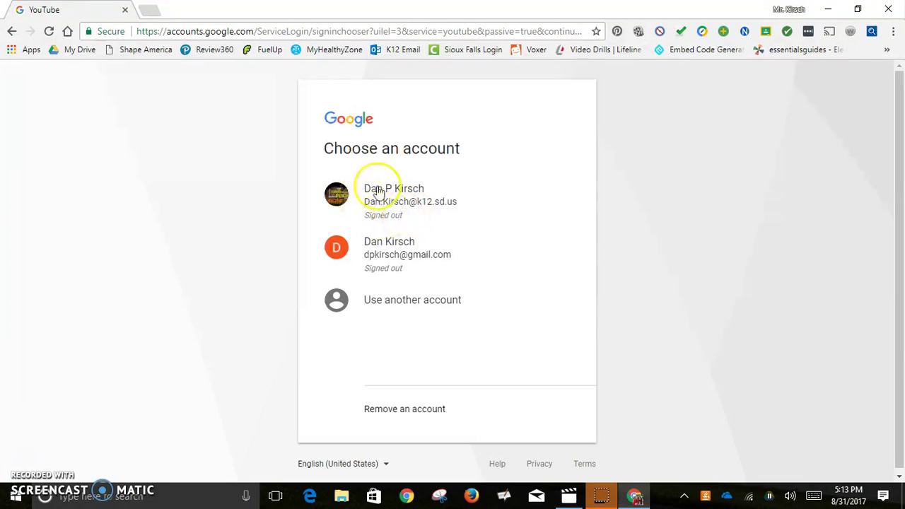
click(425, 212)
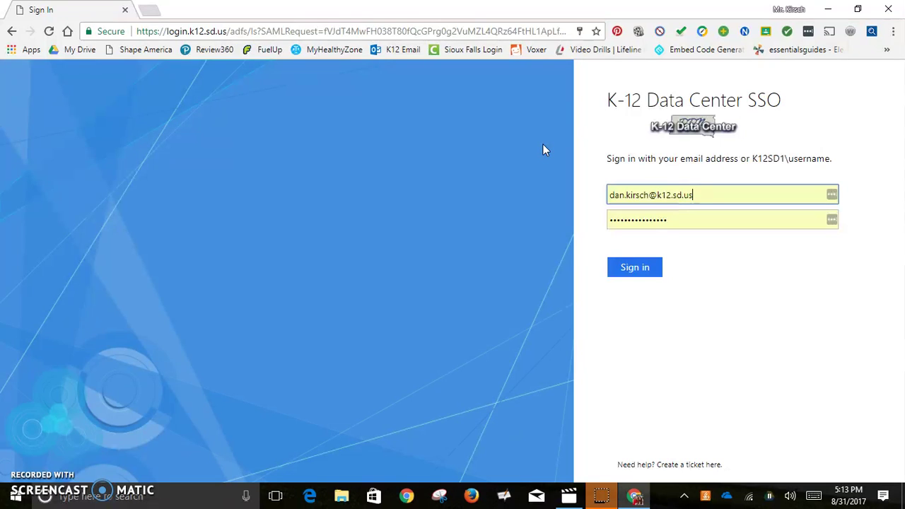
click(630, 275)
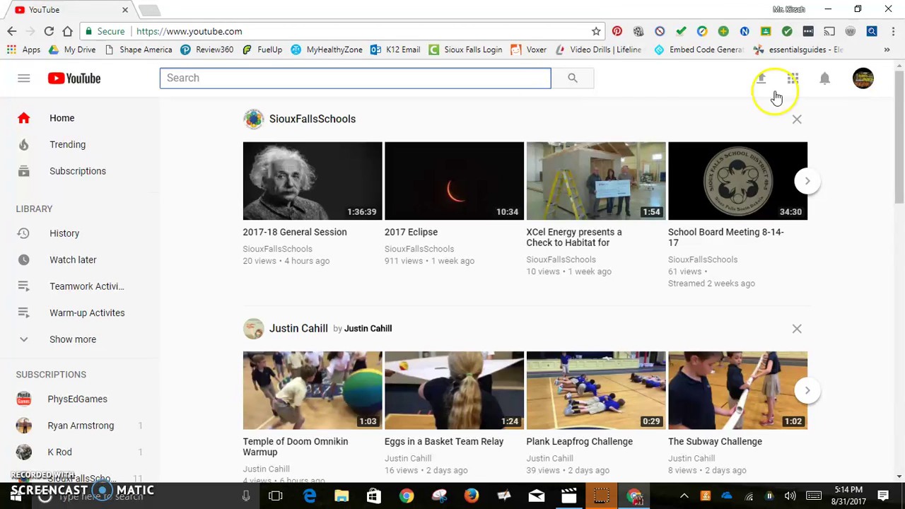
Look through the subscribed channels and open the library page that lists the account's own playlists
scroll(121, 350, down, 3)
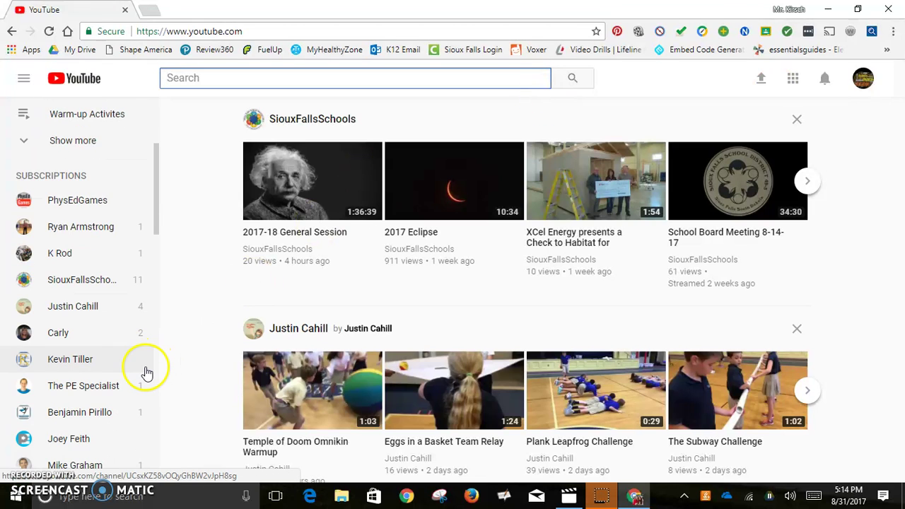
scroll(147, 371, up, 3)
scroll(106, 354, down, 2)
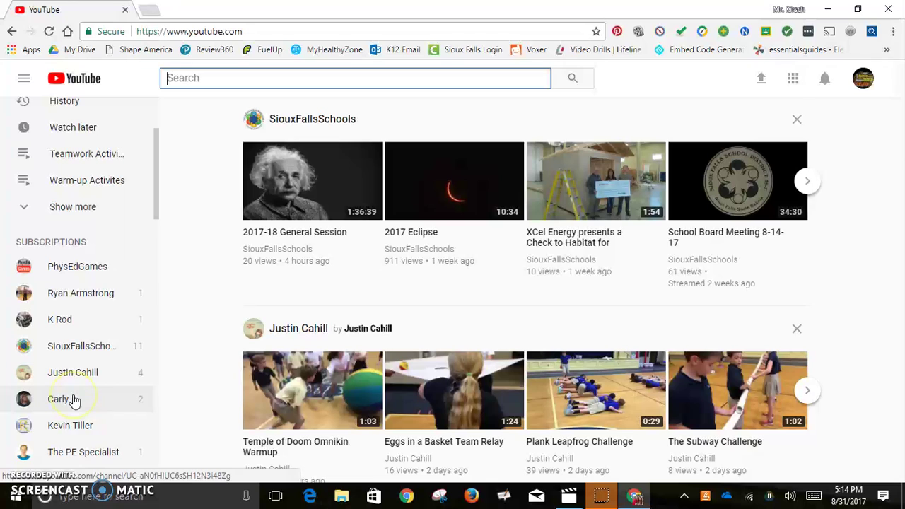
scroll(78, 385, down, 4)
scroll(85, 382, up, 6)
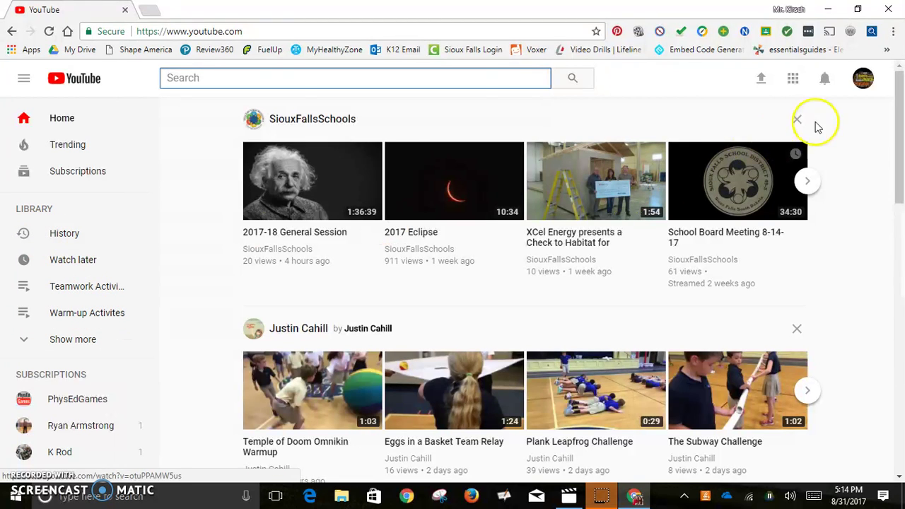
click(30, 216)
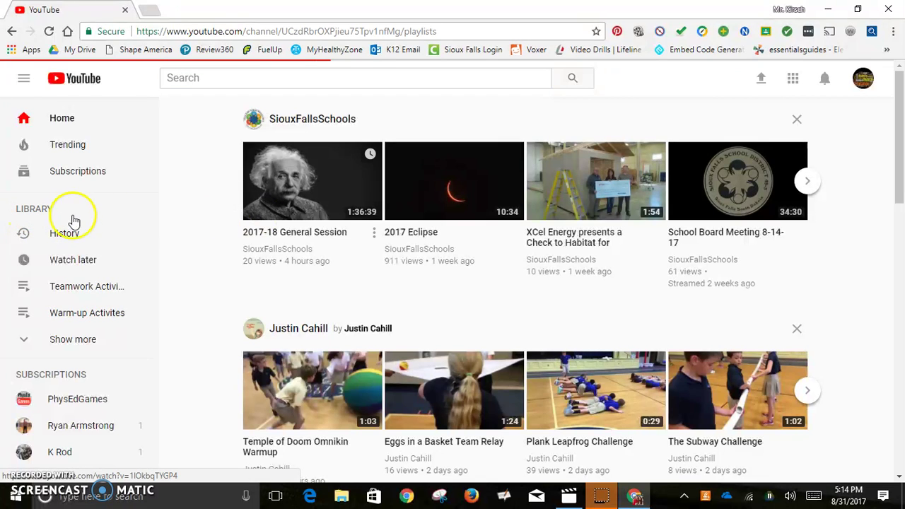
scroll(410, 248, down, 3)
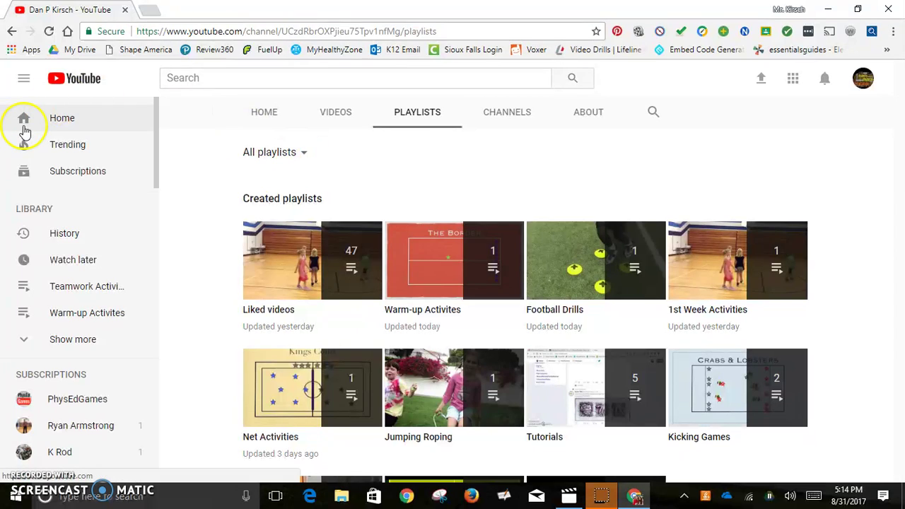
View the home page of the account's own channel and switch back to its playlists
click(268, 121)
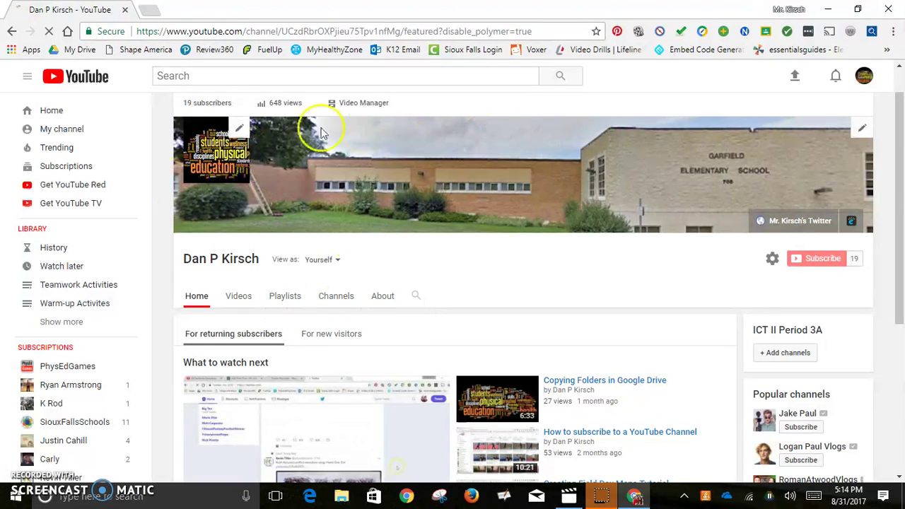
scroll(382, 384, down, 1)
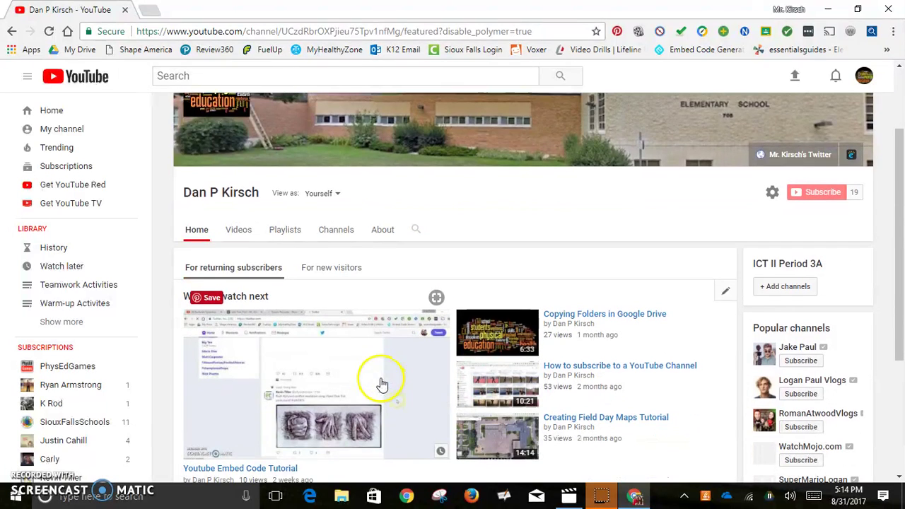
click(286, 241)
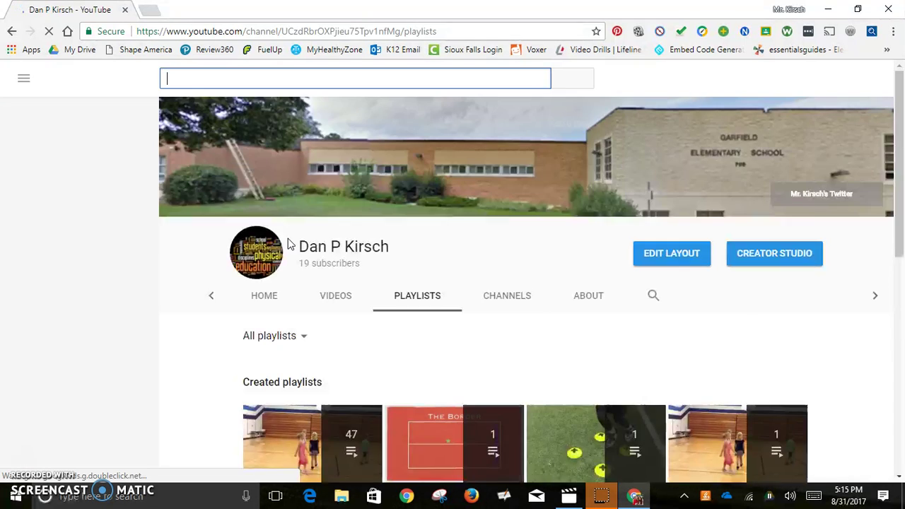
Examine the created and saved playlists on the account's own channel and dismiss the incoming mail notifications
scroll(288, 244, down, 3)
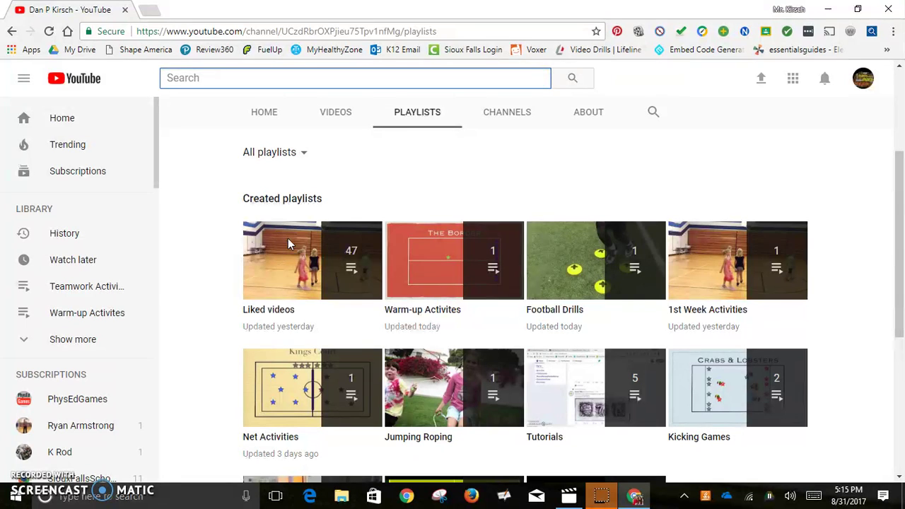
scroll(426, 243, down, 1)
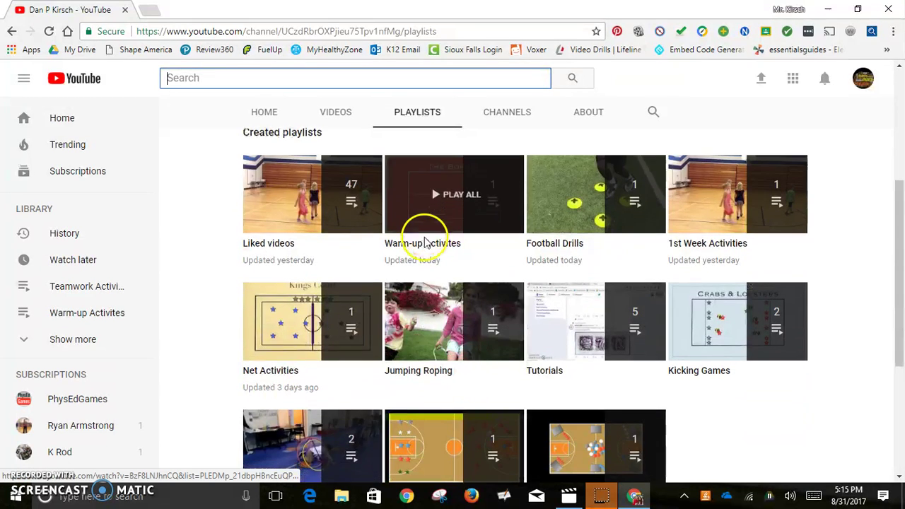
scroll(425, 243, down, 3)
scroll(403, 252, up, 5)
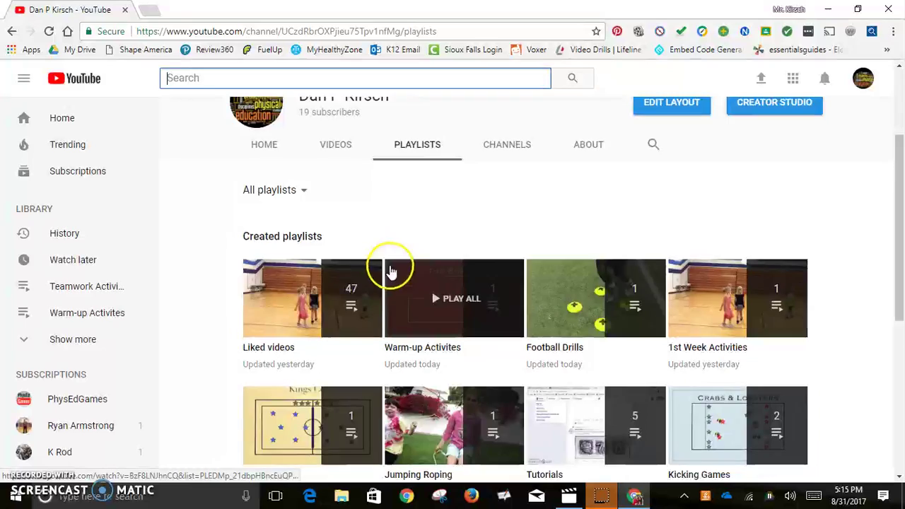
scroll(391, 272, up, 2)
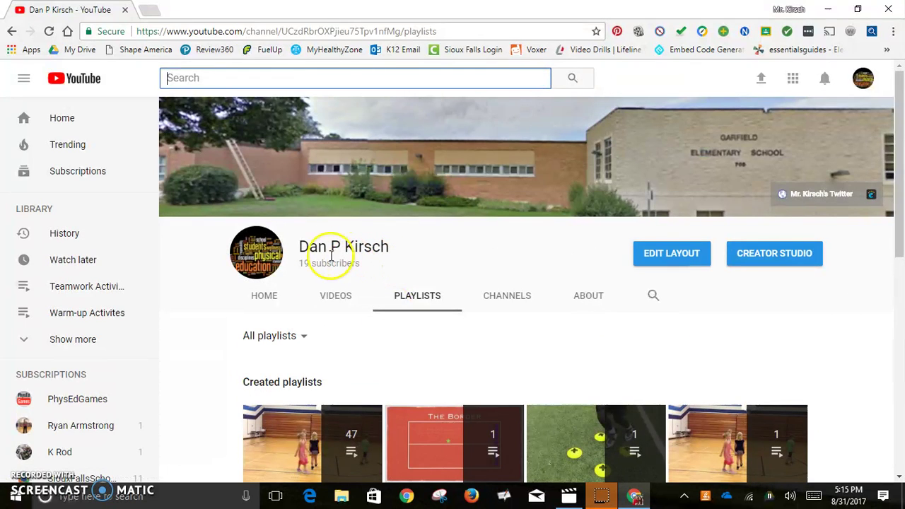
scroll(380, 307, down, 1)
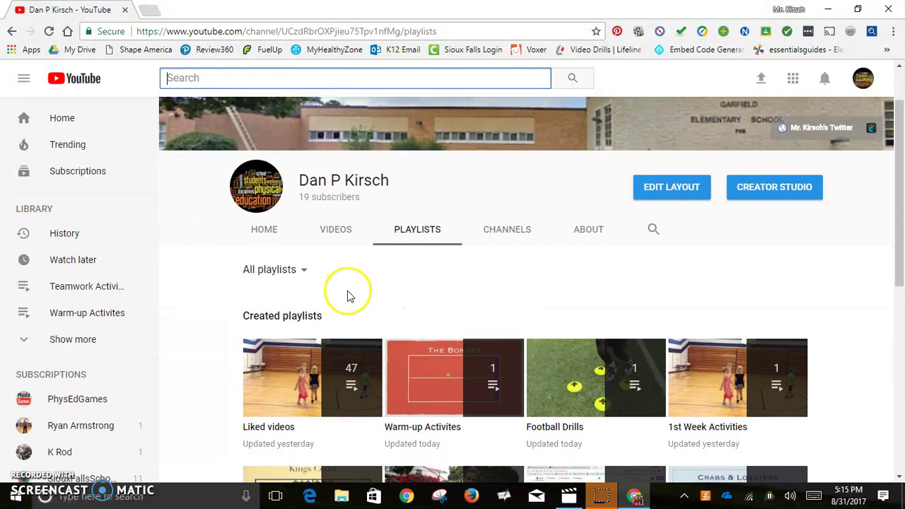
scroll(347, 297, down, 1)
scroll(367, 311, down, 1)
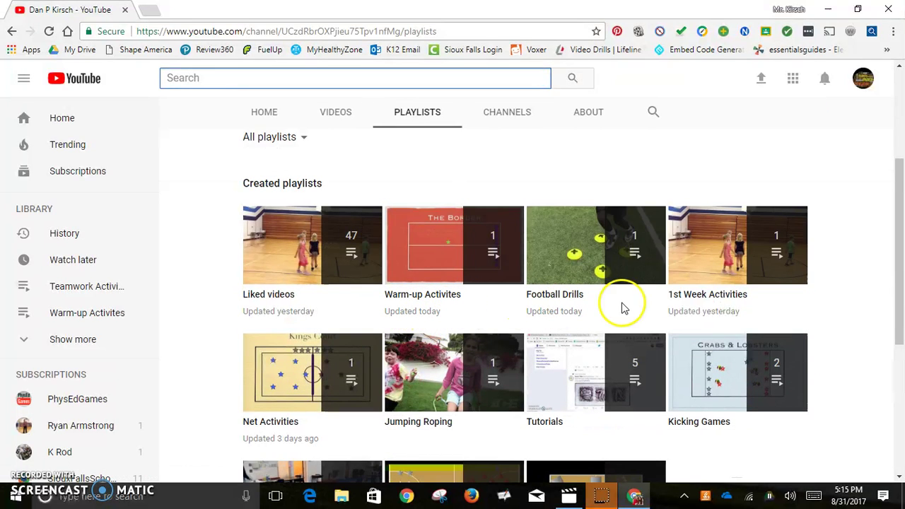
scroll(608, 326, down, 2)
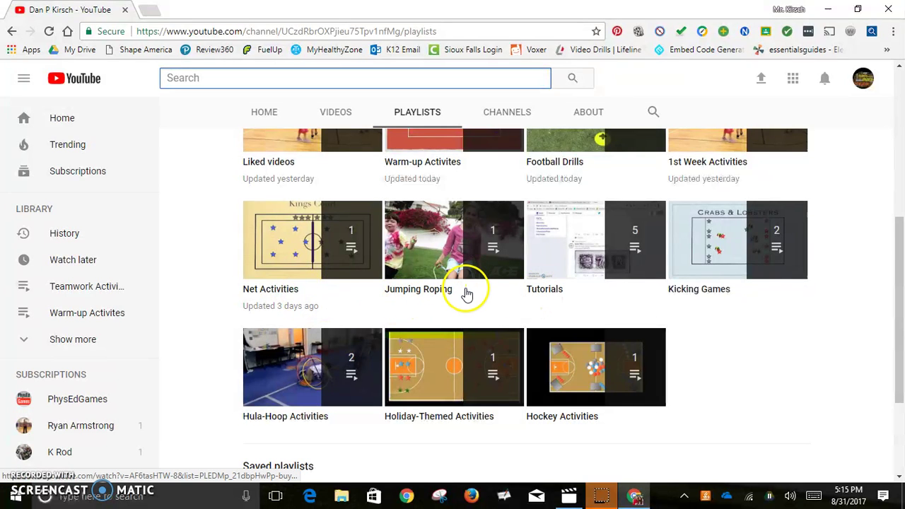
scroll(463, 295, down, 1)
scroll(460, 295, up, 3)
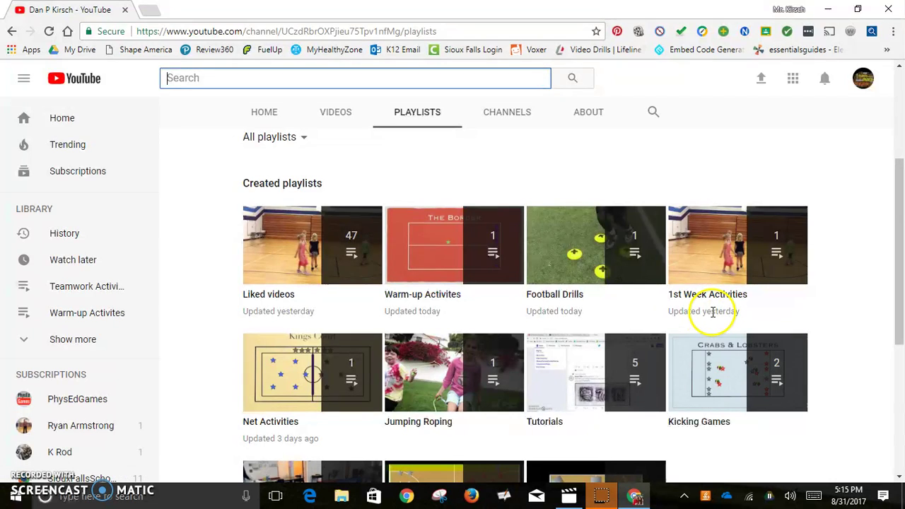
scroll(713, 312, down, 2)
scroll(712, 318, down, 3)
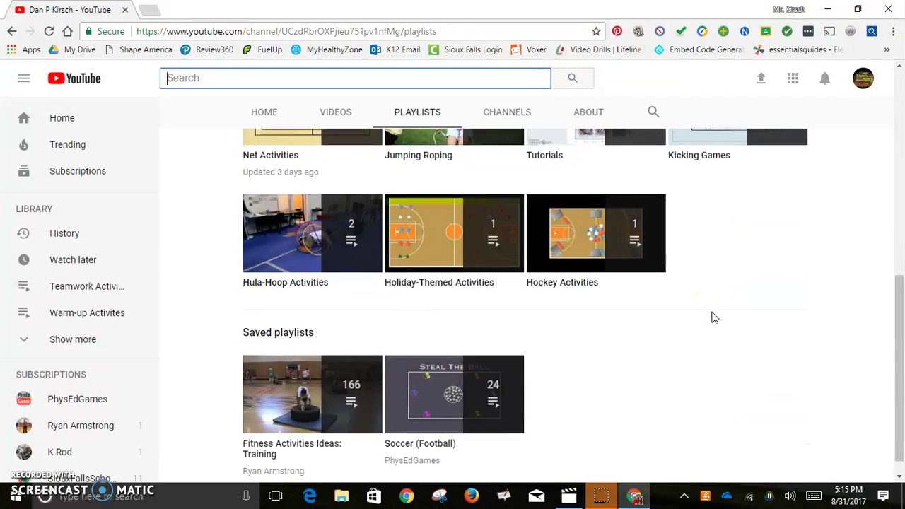
scroll(704, 320, up, 2)
scroll(704, 319, up, 1)
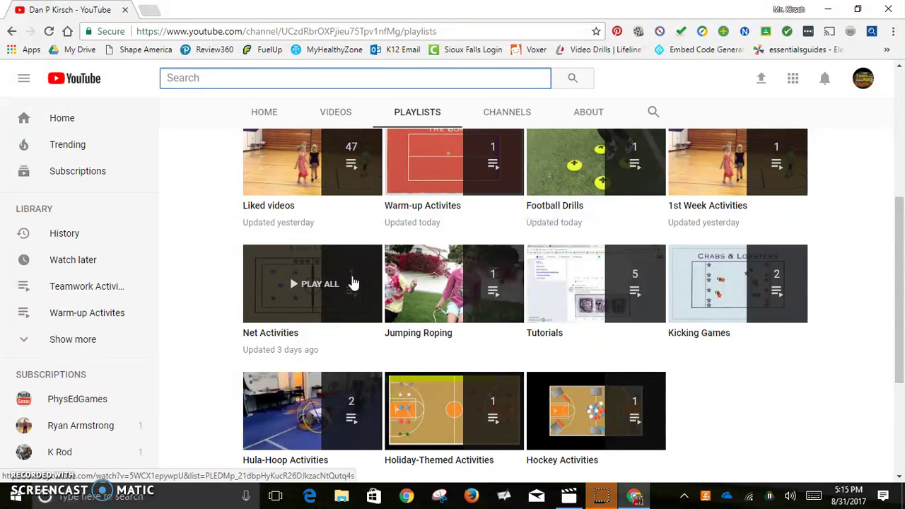
scroll(354, 283, up, 4)
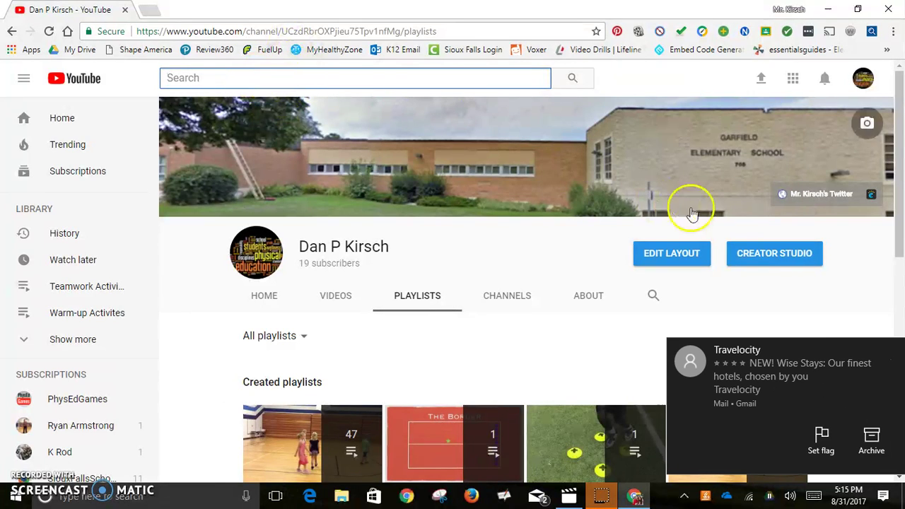
click(895, 352)
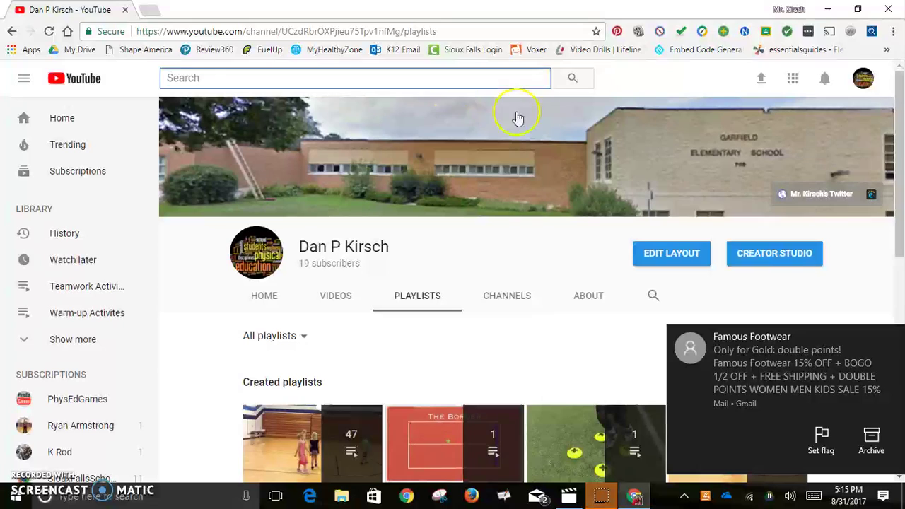
click(895, 340)
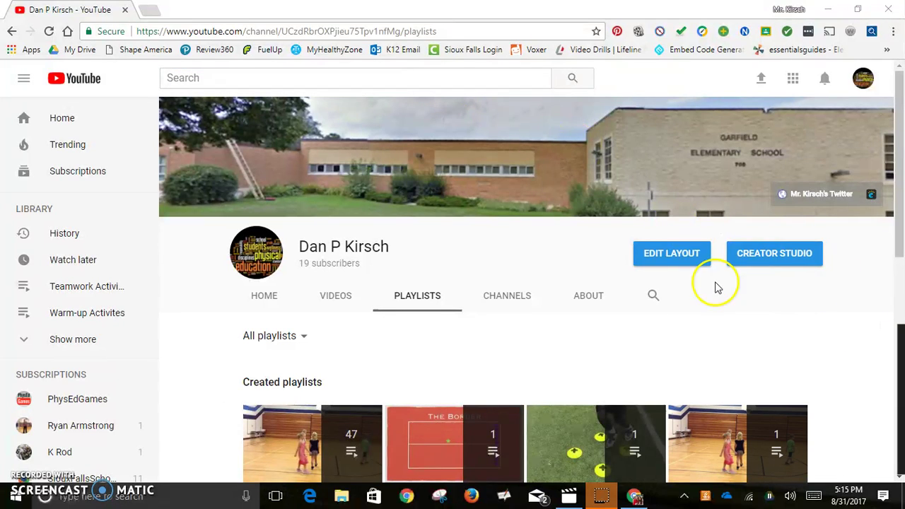
Search for the PE teacher listed just below PhysEdGames in the subscriptions and open that teacher's channel
click(299, 79)
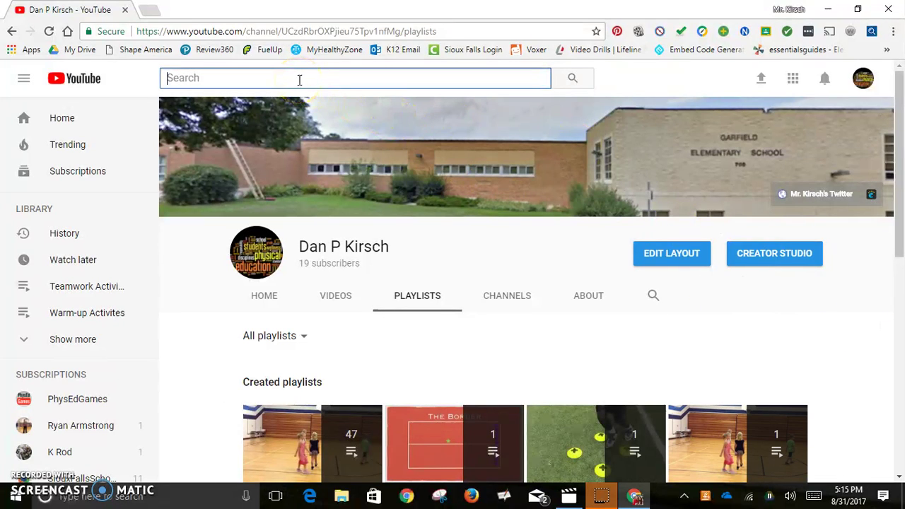
text(ryan)
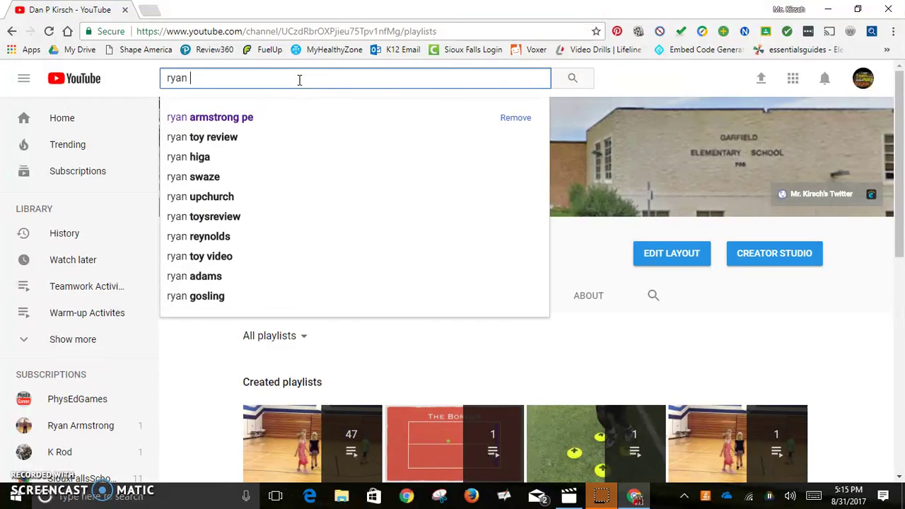
click(262, 118)
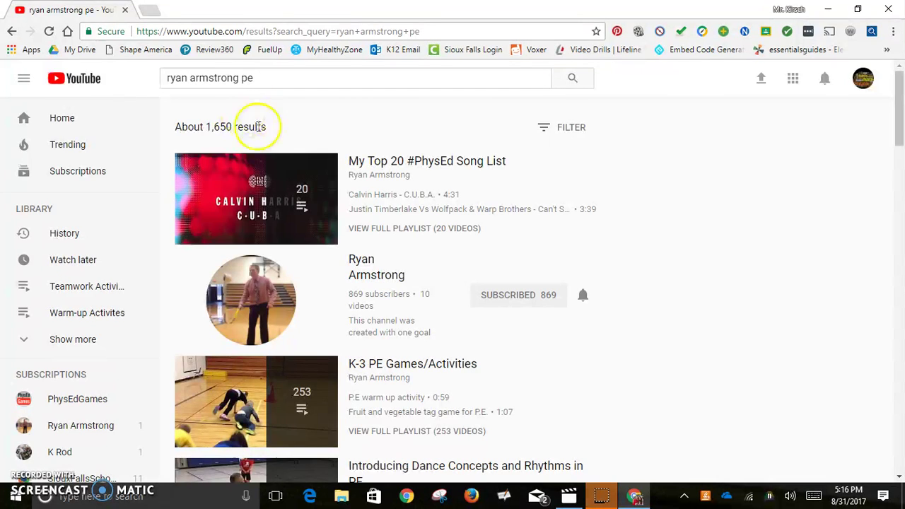
click(371, 274)
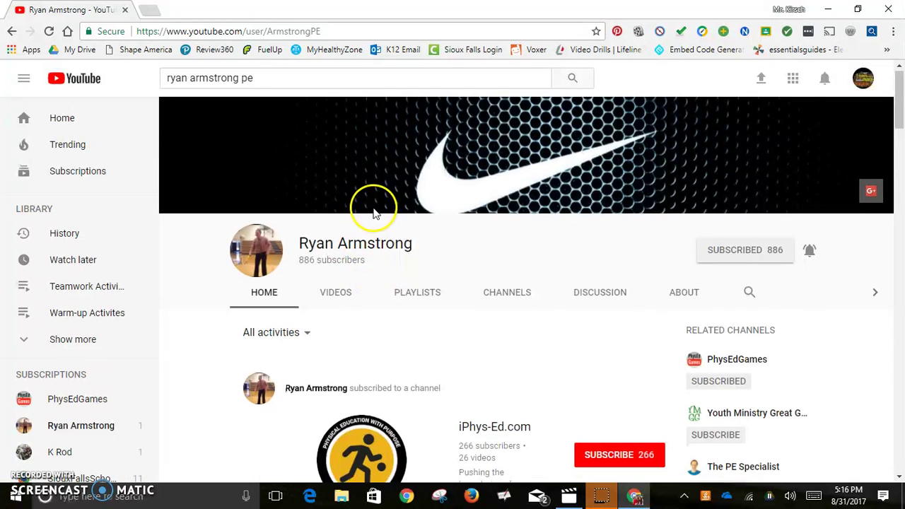
Examine the videos uploaded to the PE teacher's channel
scroll(375, 212, down, 1)
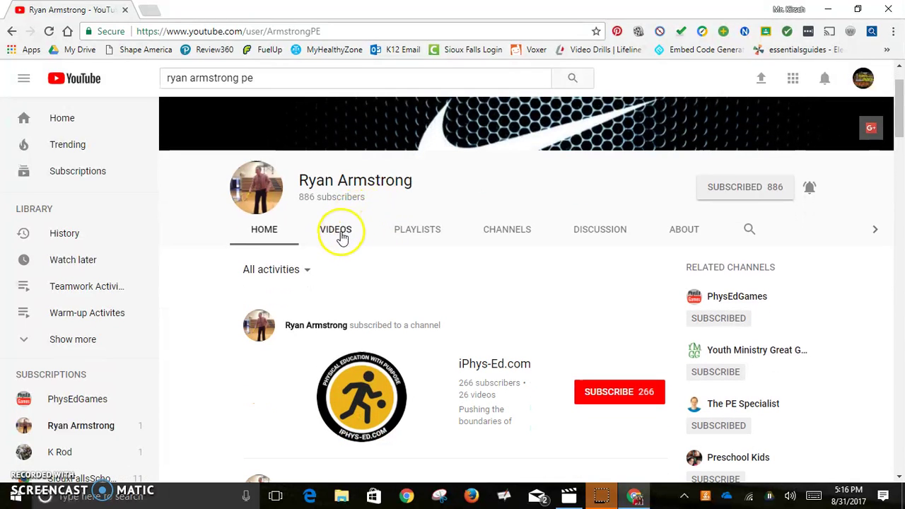
click(337, 230)
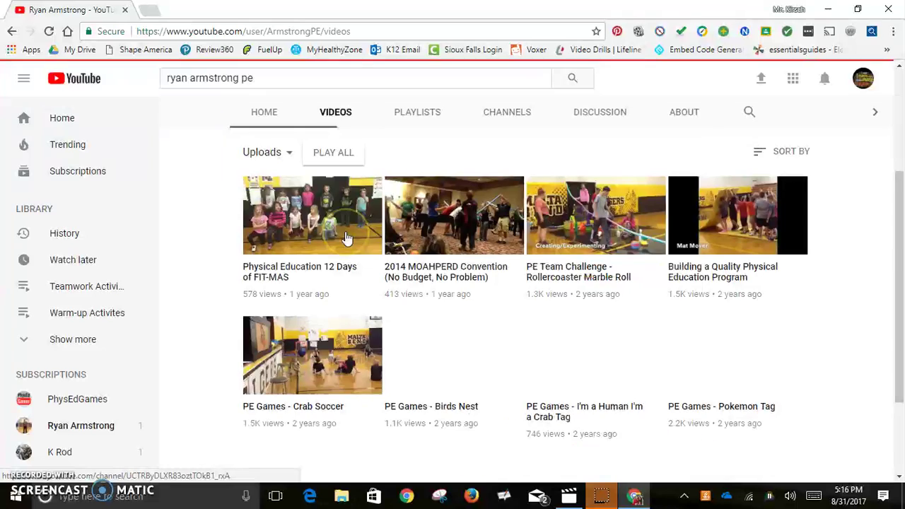
scroll(459, 259, down, 2)
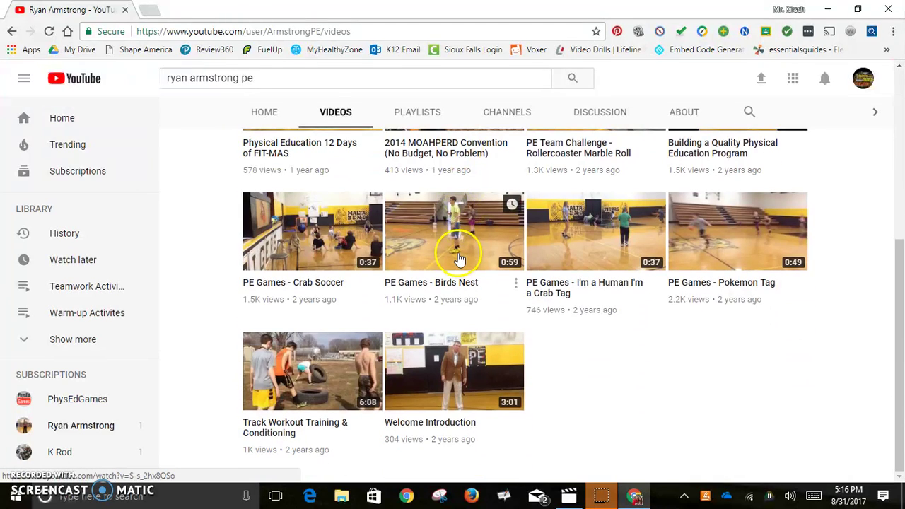
scroll(459, 259, up, 3)
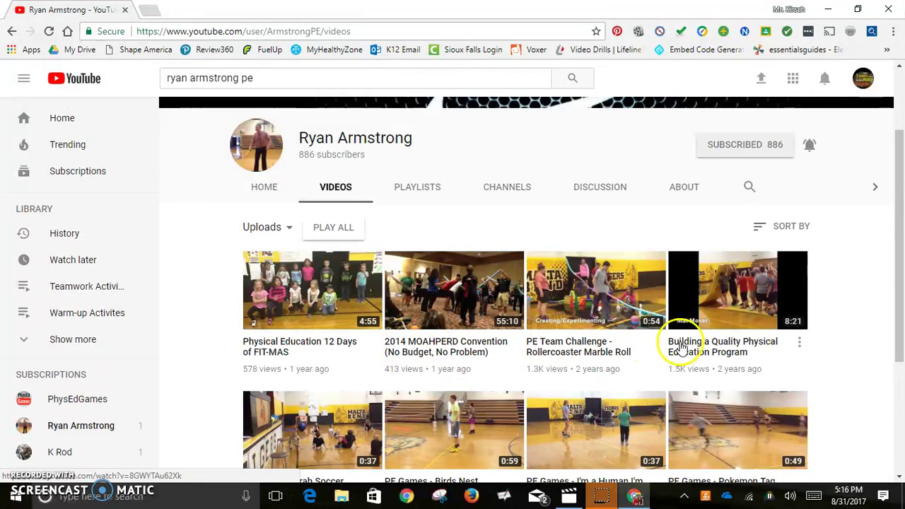
scroll(682, 346, down, 2)
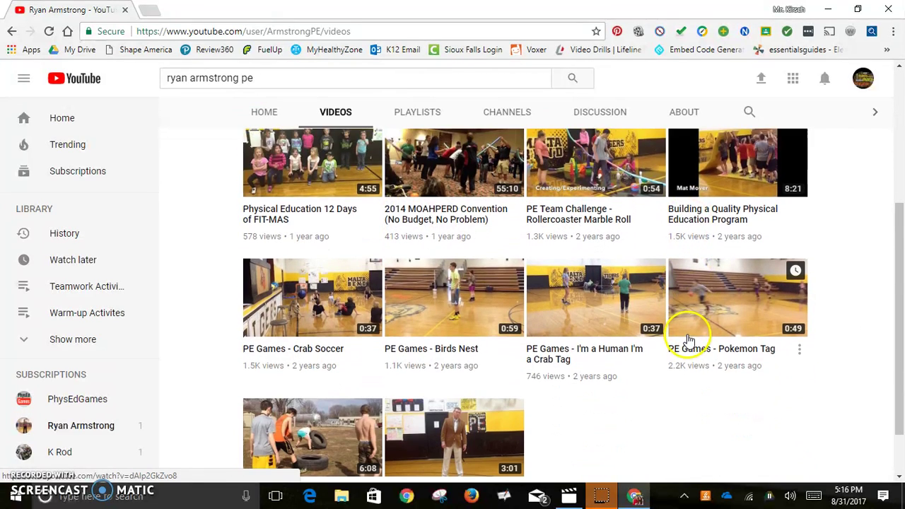
scroll(637, 304, down, 1)
scroll(457, 247, up, 3)
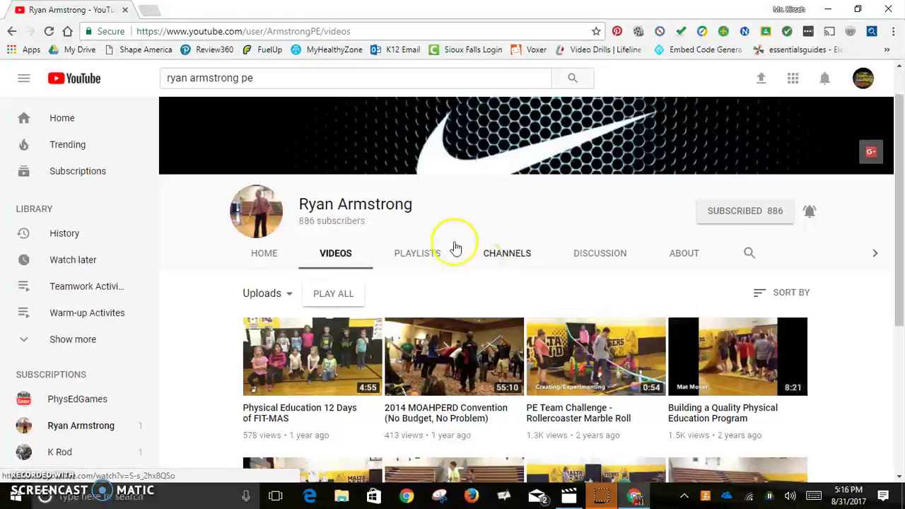
Browse the PE teacher's created playlists and start playing the "Basketball Skills and Lead up Activities" playlist
click(424, 256)
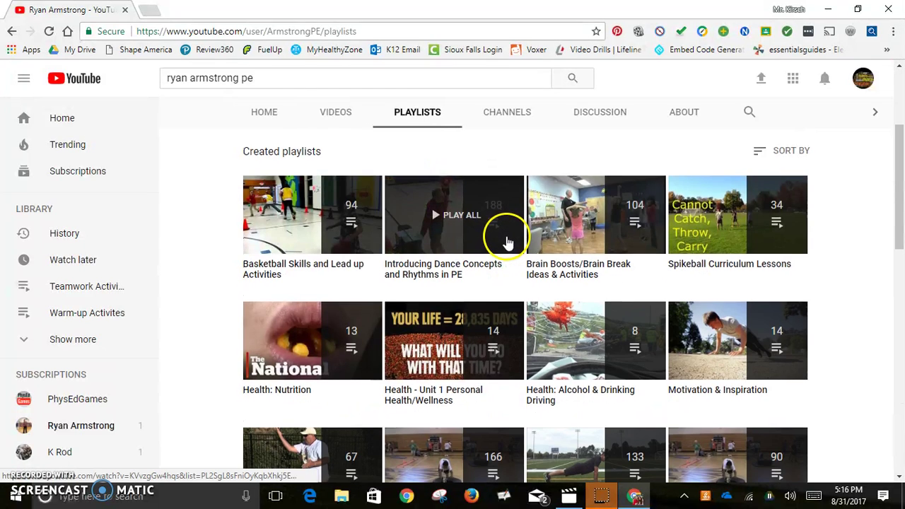
scroll(499, 239, down, 1)
scroll(282, 214, up, 1)
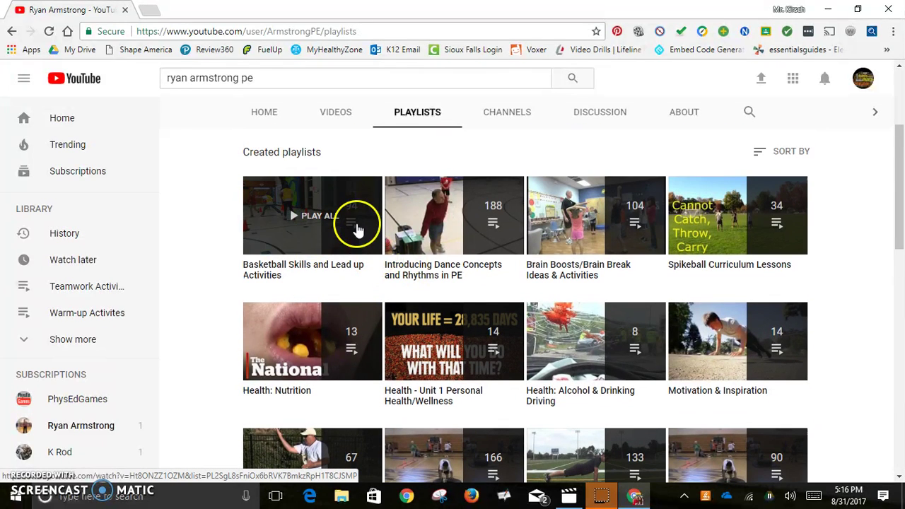
click(271, 279)
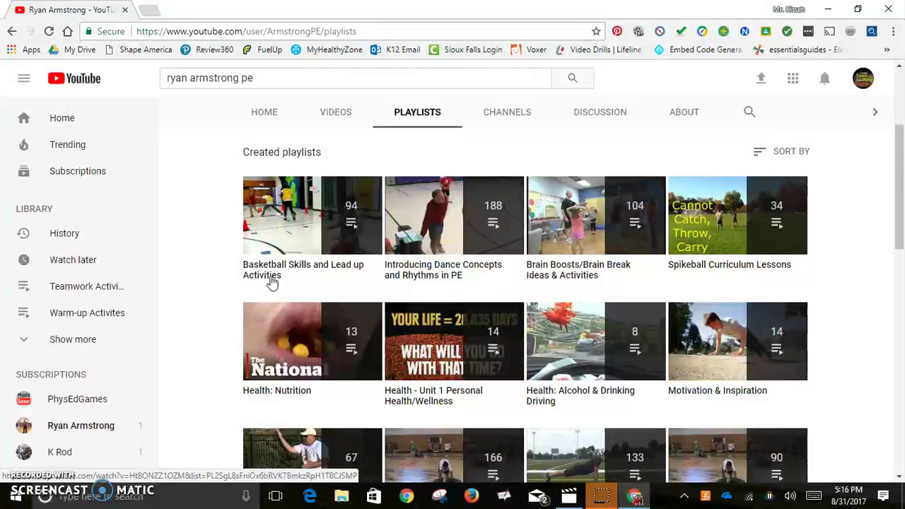
click(353, 253)
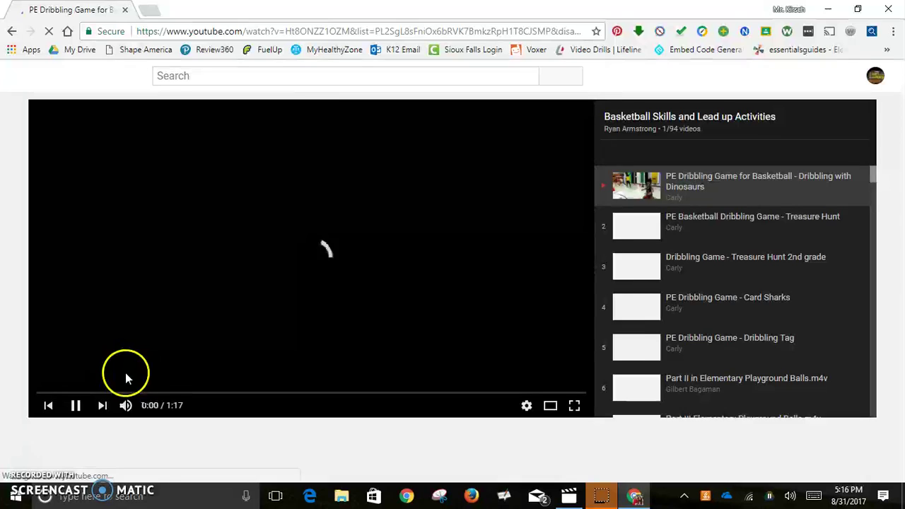
Mute the "PE Dribbling Game for Basketball - Dribbling with Dinosaurs" video and look over its page
scroll(247, 322, down, 2)
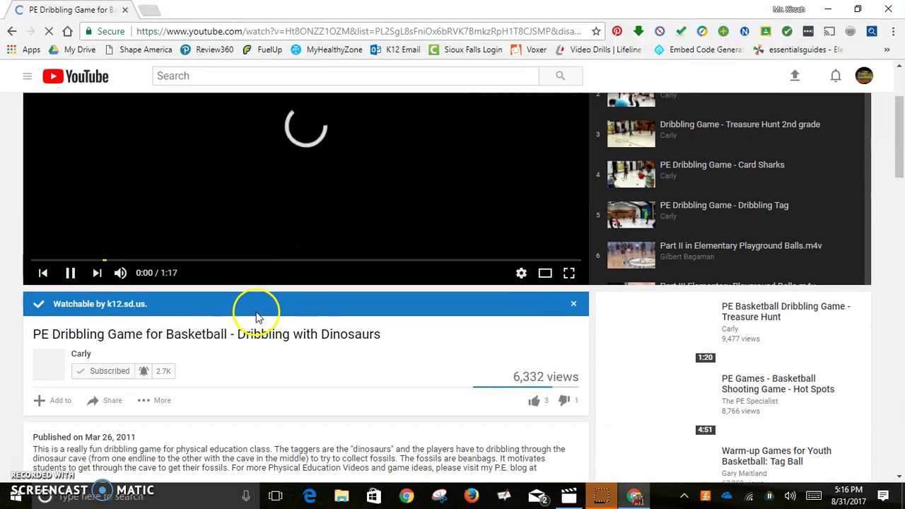
scroll(221, 255, down, 1)
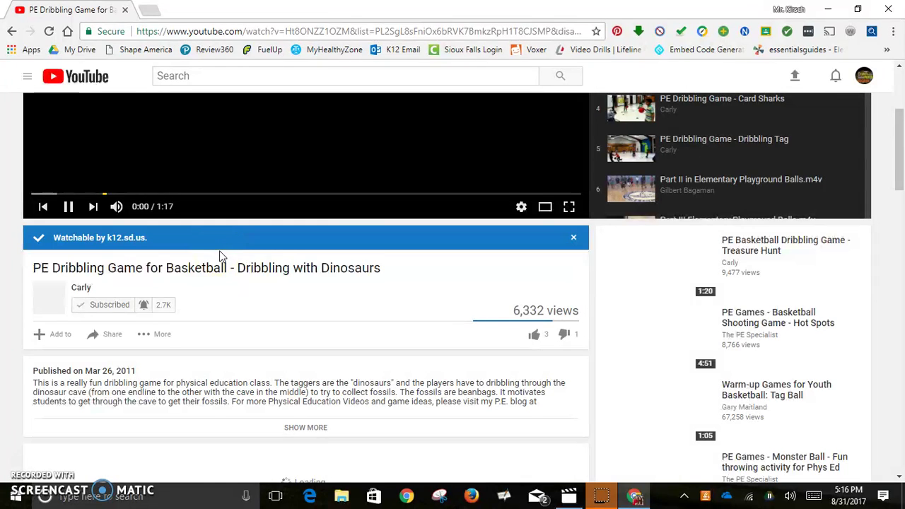
scroll(230, 249, up, 1)
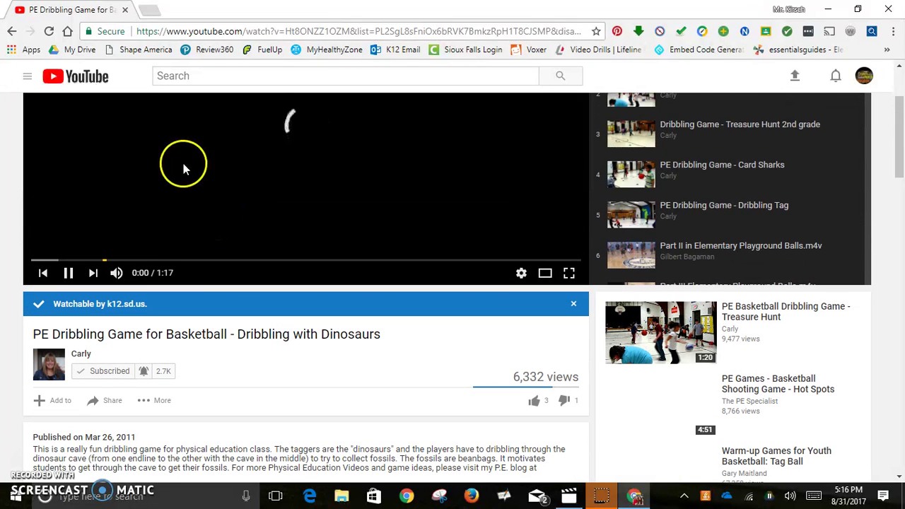
scroll(141, 311, up, 1)
scroll(151, 348, down, 1)
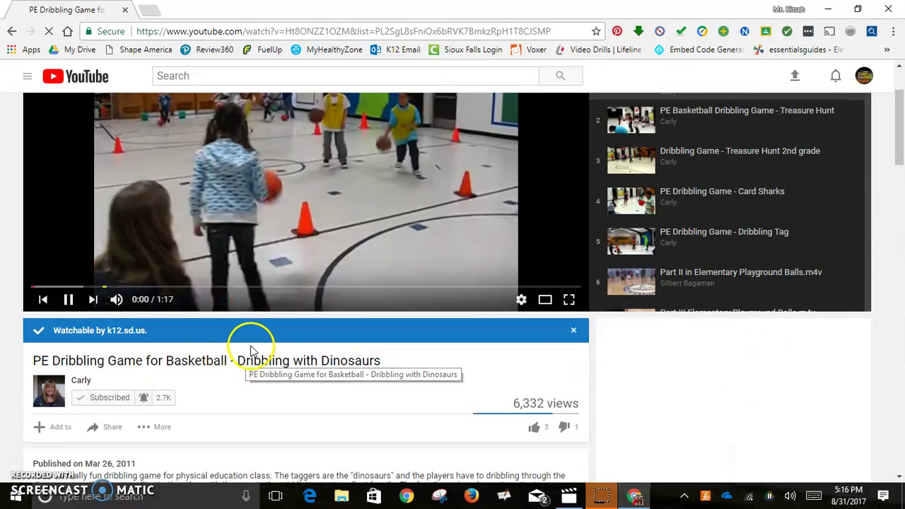
scroll(251, 352, down, 1)
click(116, 232)
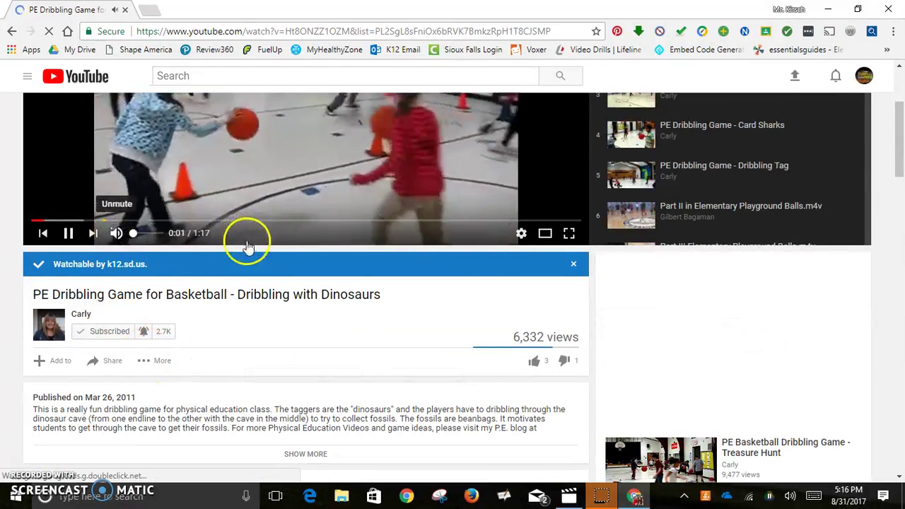
scroll(307, 217, up, 3)
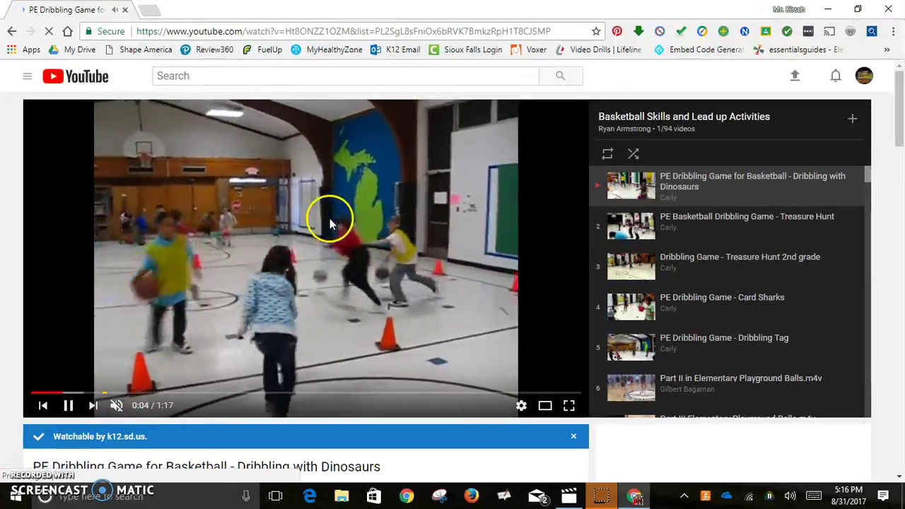
Look through the existing playlists offered for the dribbling video and enter "Basketball Activities" as the title of a new playlist
scroll(213, 326, down, 2)
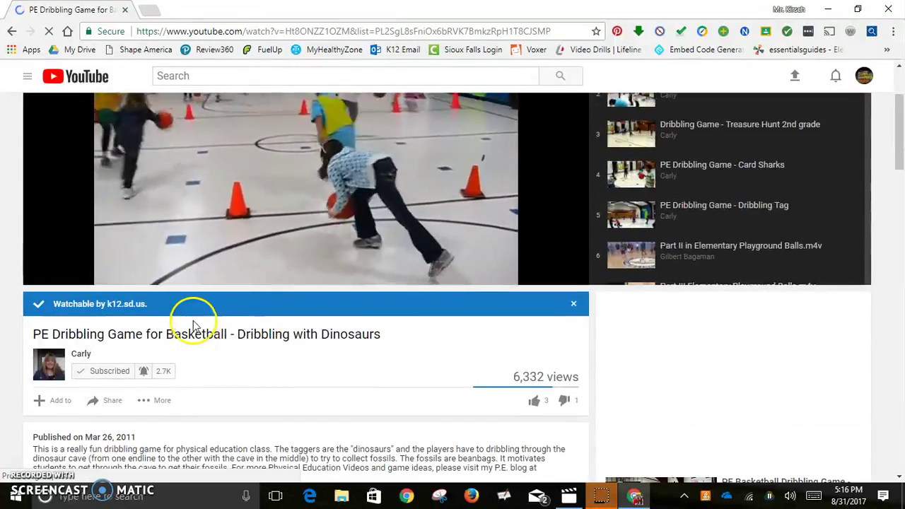
scroll(192, 325, down, 2)
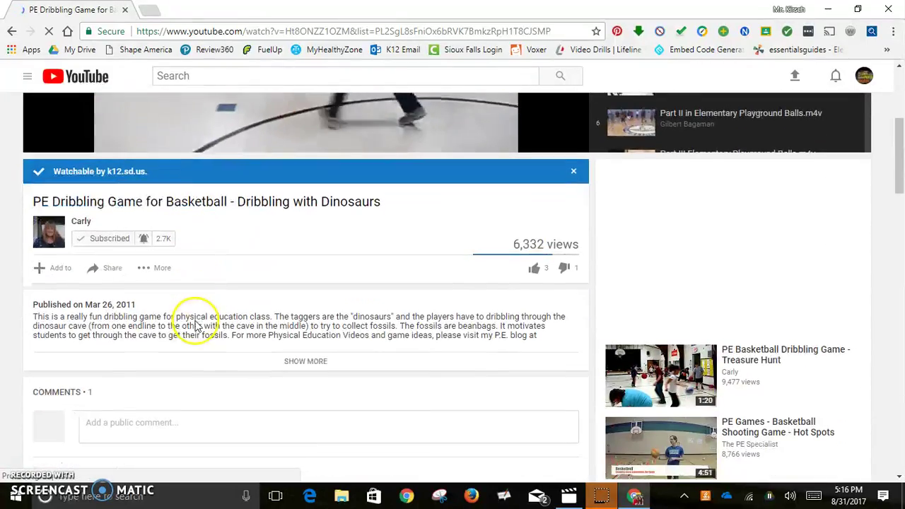
click(56, 275)
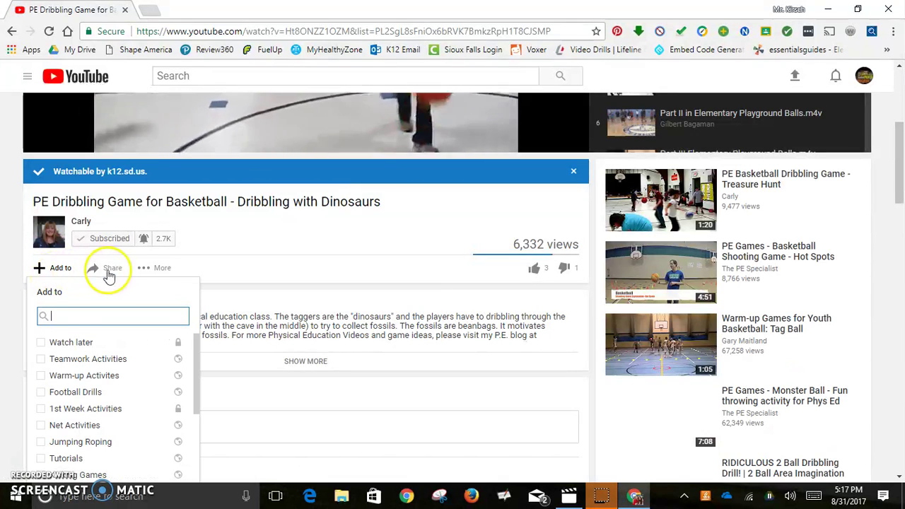
scroll(113, 275, down, 1)
scroll(135, 311, down, 2)
scroll(156, 339, down, 1)
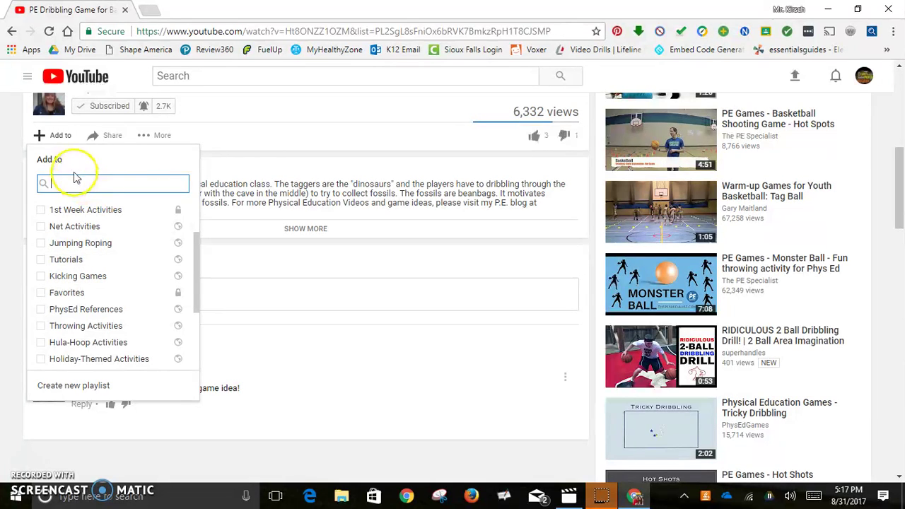
click(73, 388)
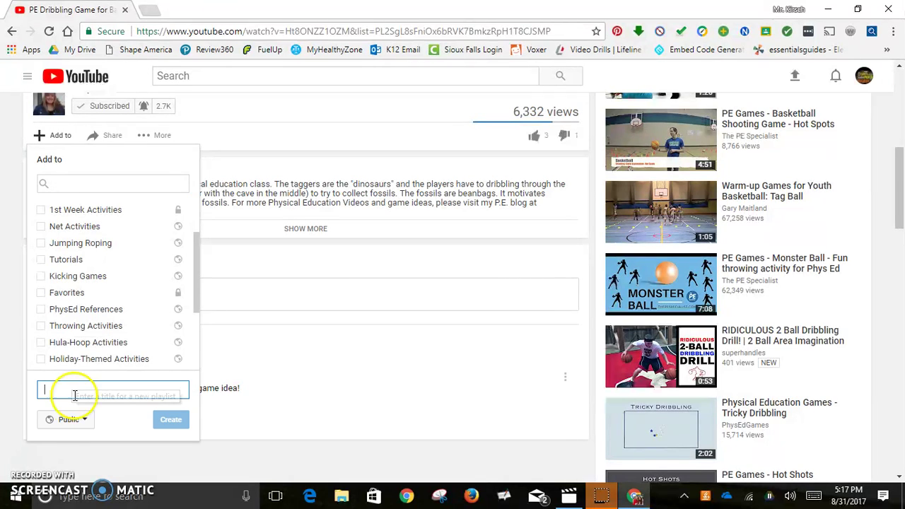
text(Basketba)
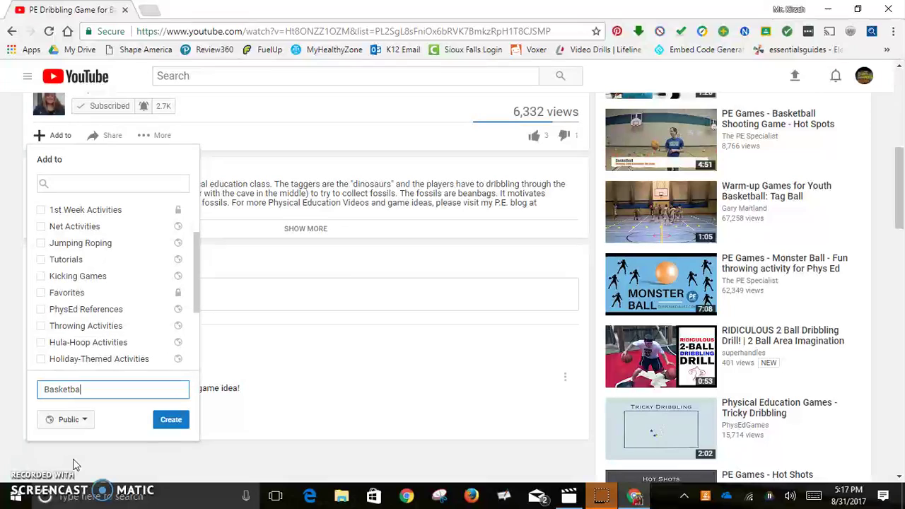
text(ll Activities)
Review the new playlist's privacy options, choose Public and create the playlist with the video in it
click(70, 427)
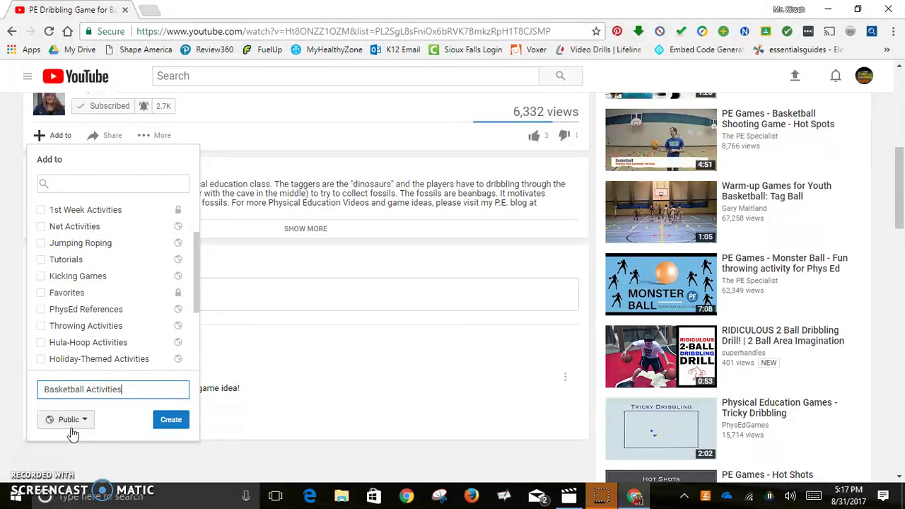
click(74, 424)
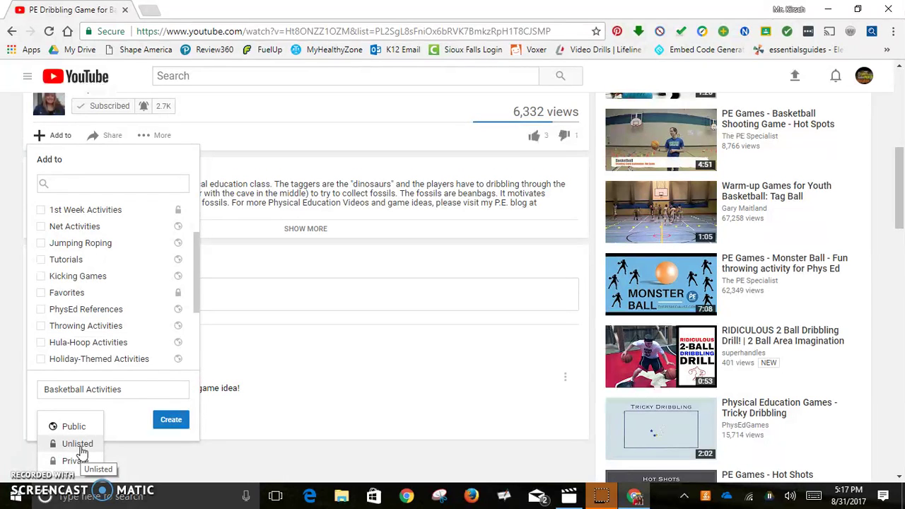
scroll(79, 446, down, 1)
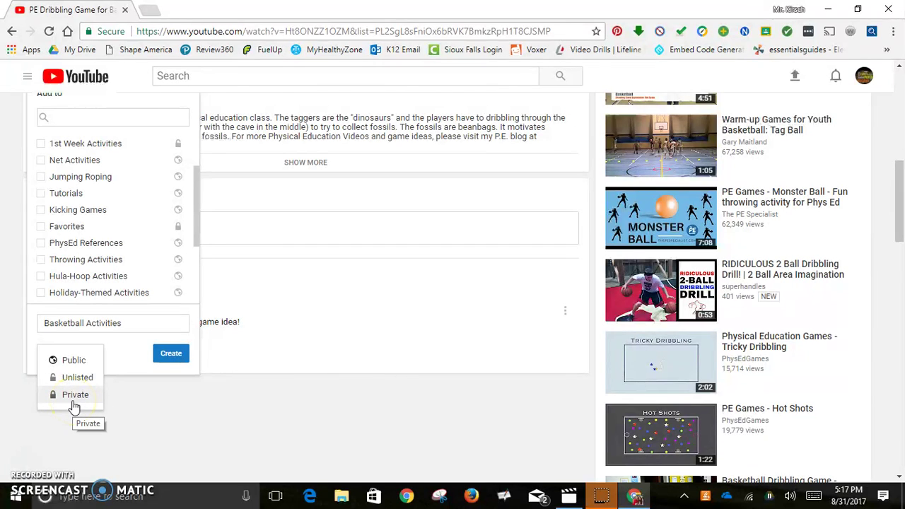
click(72, 362)
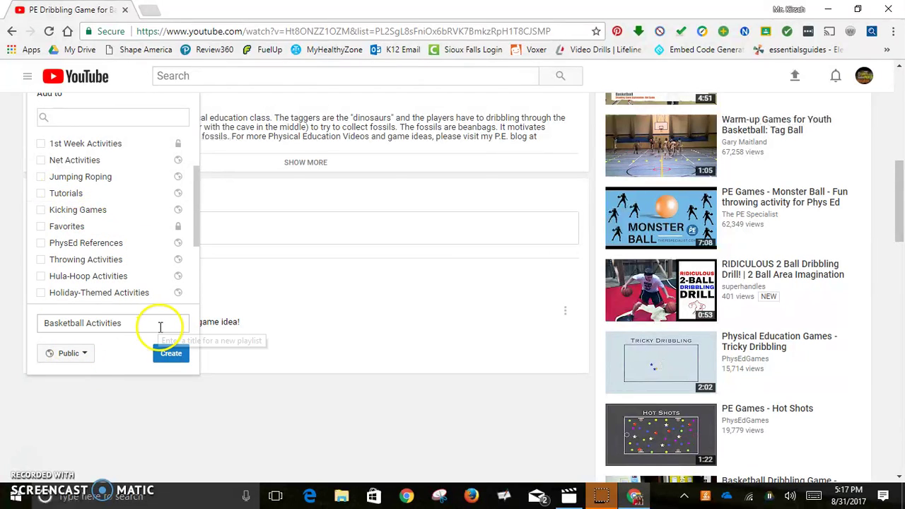
scroll(157, 329, up, 2)
scroll(182, 242, down, 1)
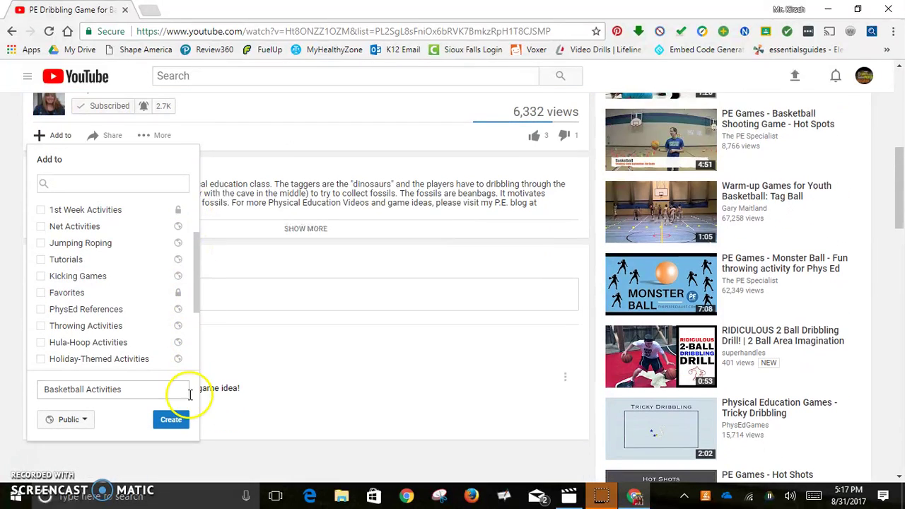
click(180, 420)
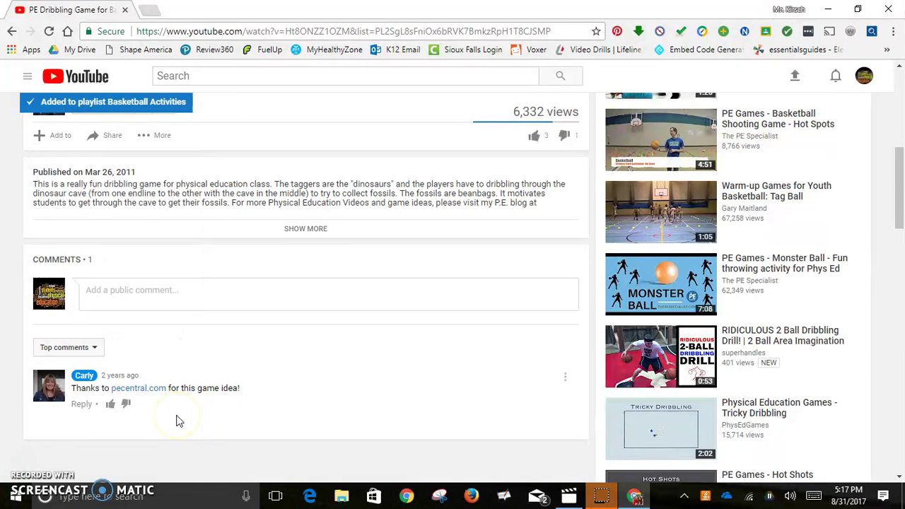
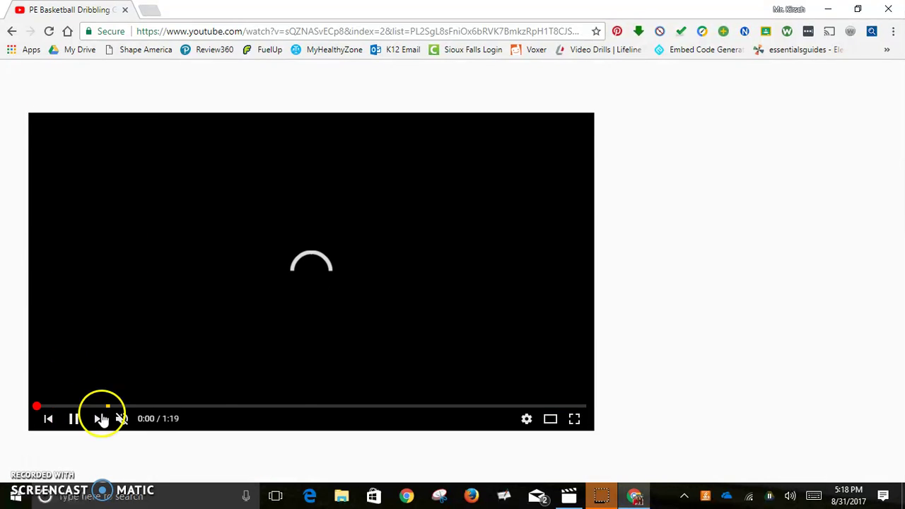
Open the new Basketball Activities playlist from the library in the site's navigation guide
click(161, 290)
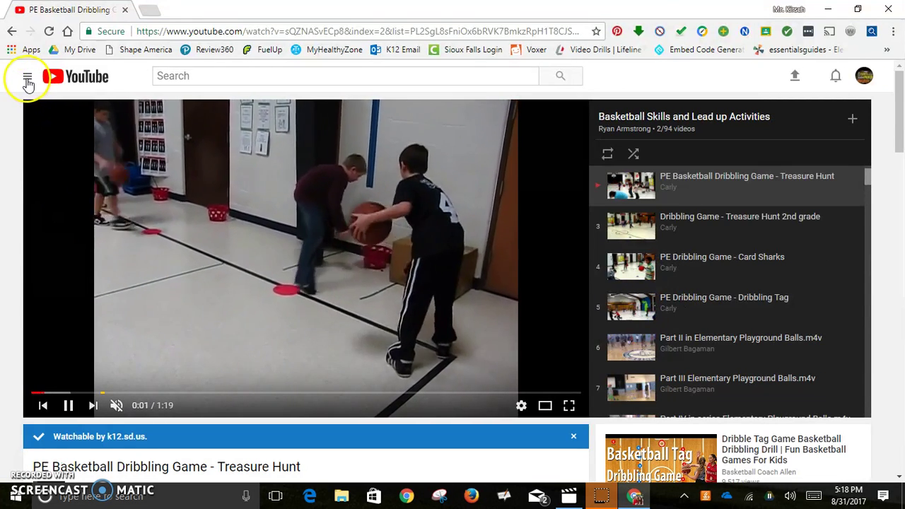
click(27, 79)
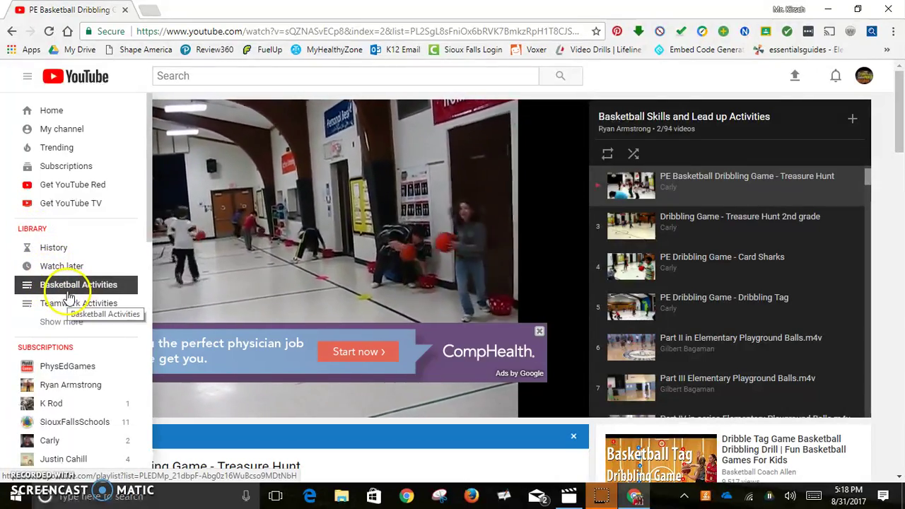
scroll(67, 248, down, 1)
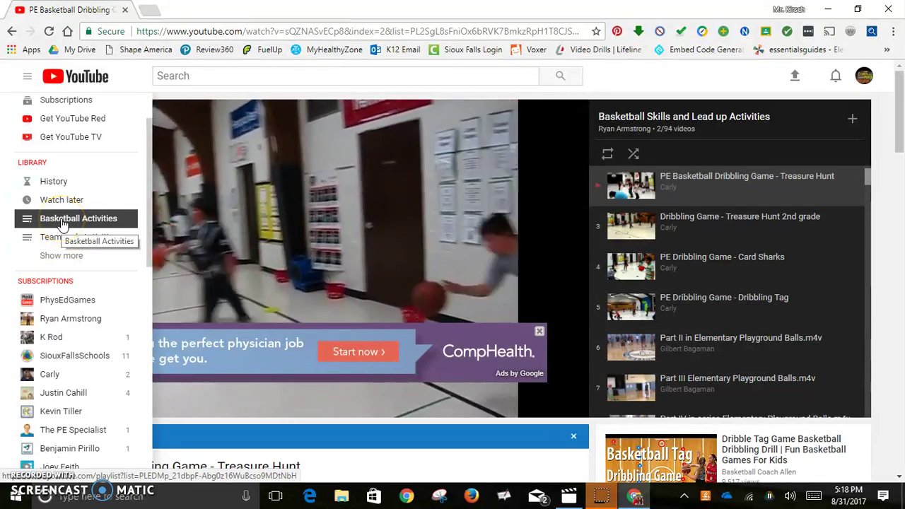
click(63, 223)
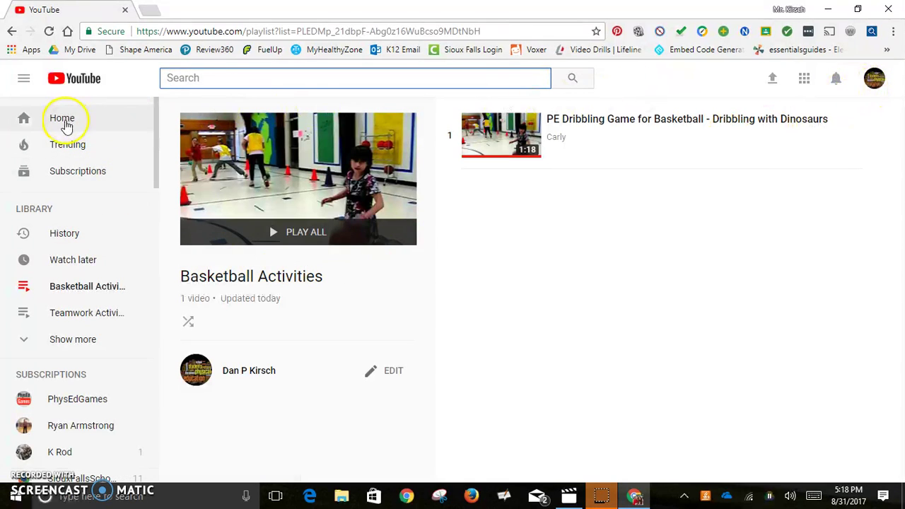
Return to the YouTube home page and expand the library to list all of the account's playlists
click(25, 82)
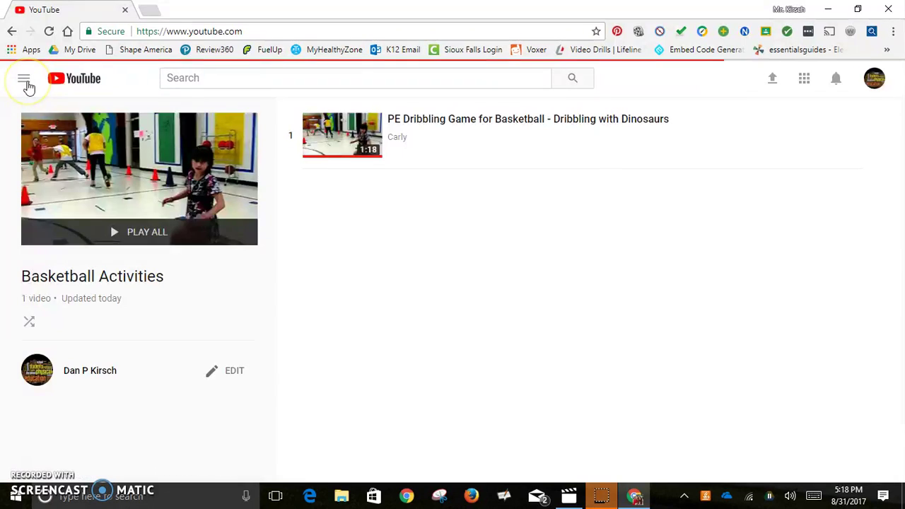
click(25, 82)
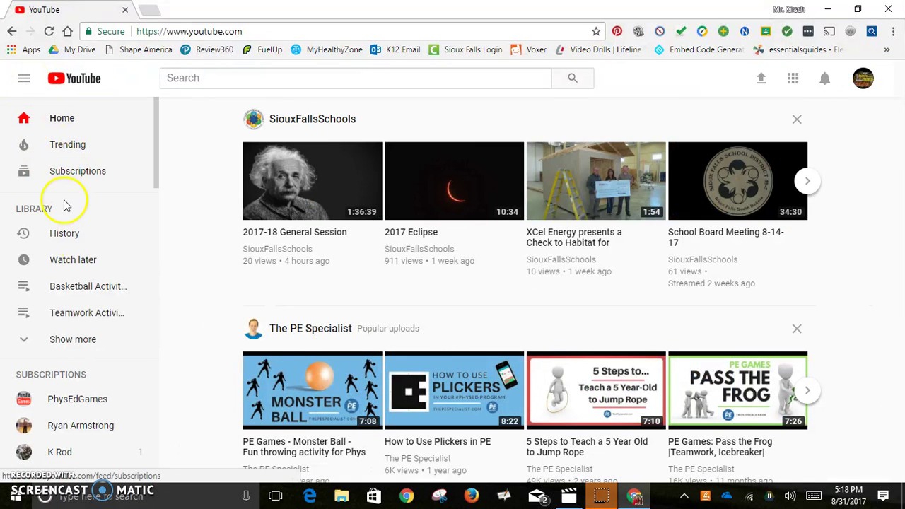
click(64, 343)
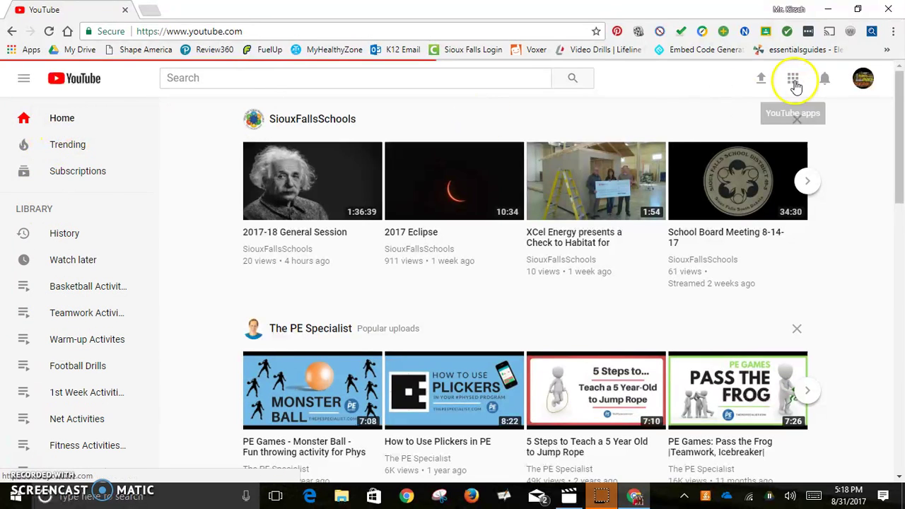
Go to the playlists on the account's own channel and start playing the Basketball Activities playlist
click(862, 82)
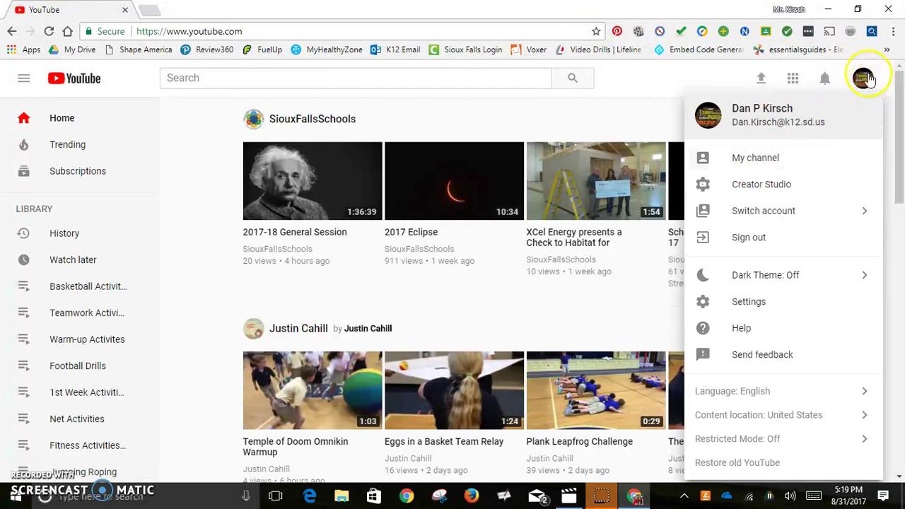
click(828, 158)
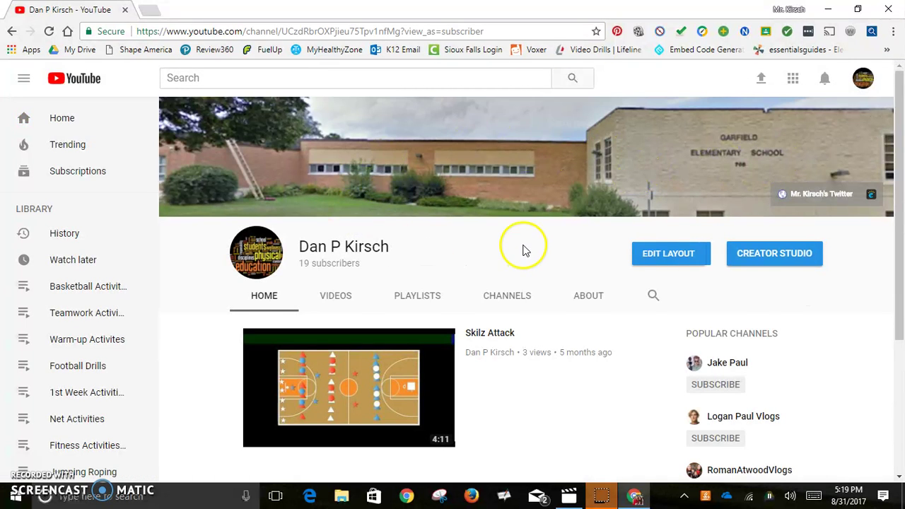
scroll(527, 255, down, 1)
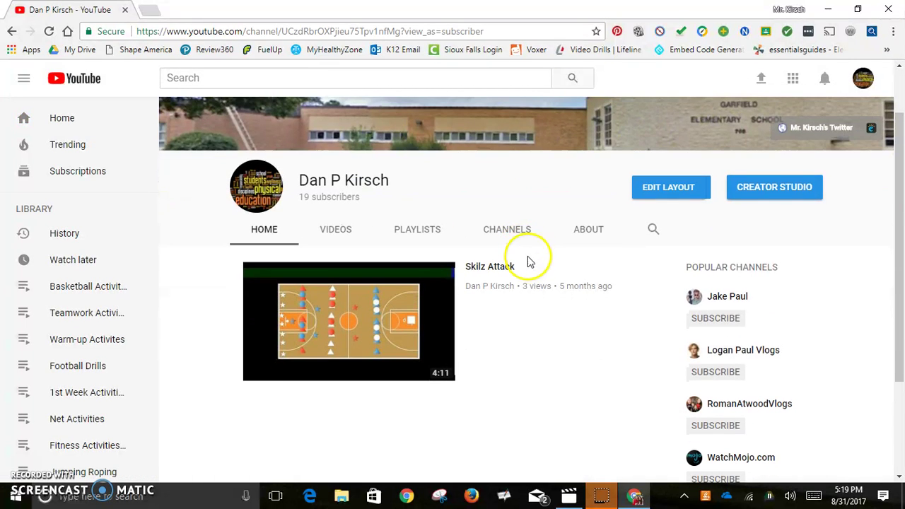
click(423, 238)
scroll(555, 240, down, 1)
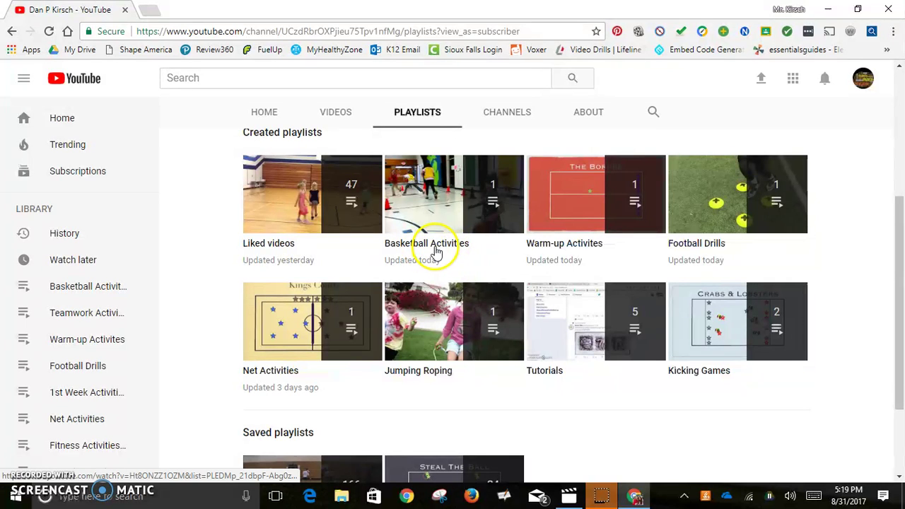
click(433, 242)
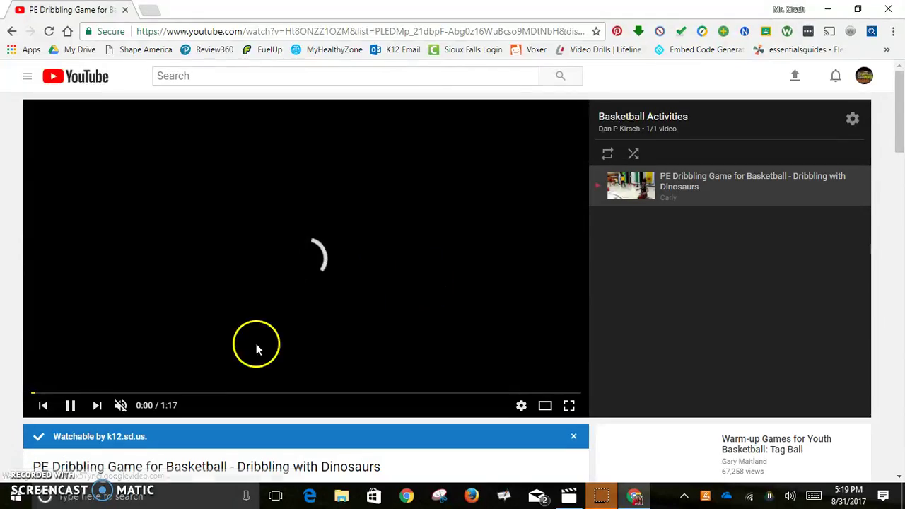
Open the suggested video "PE Games - Basketball Shooting Game - Hot Spots" from the dribbling video's page
scroll(389, 294, down, 1)
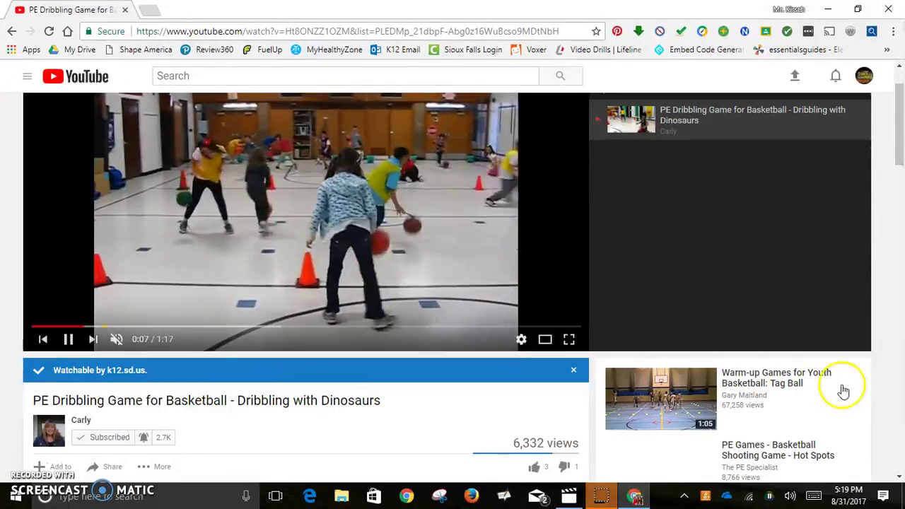
scroll(787, 378, down, 1)
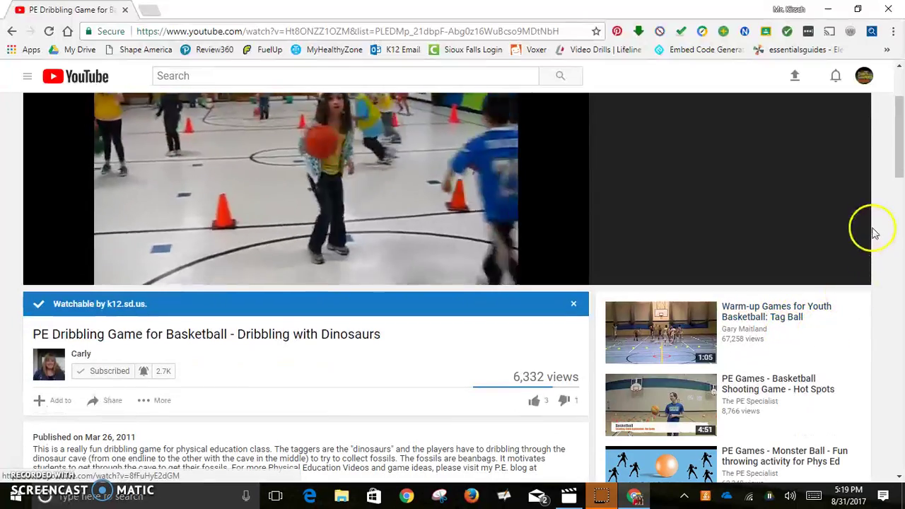
scroll(833, 325, down, 1)
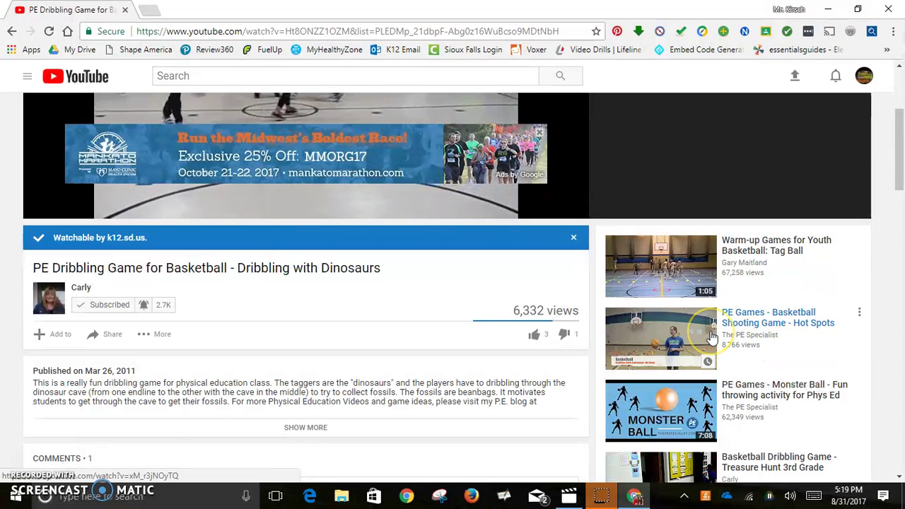
click(739, 332)
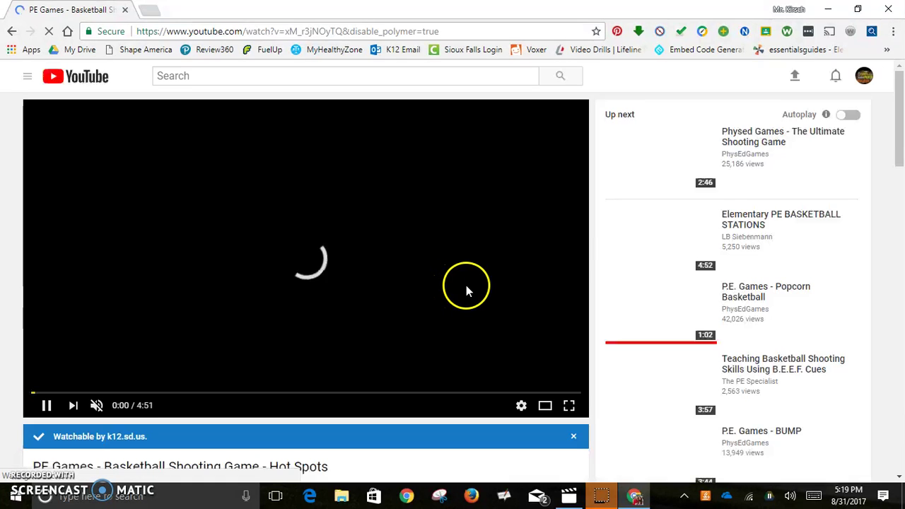
Add the Hot Spots basketball shooting video to the existing Basketball Activities playlist
scroll(523, 296, down, 2)
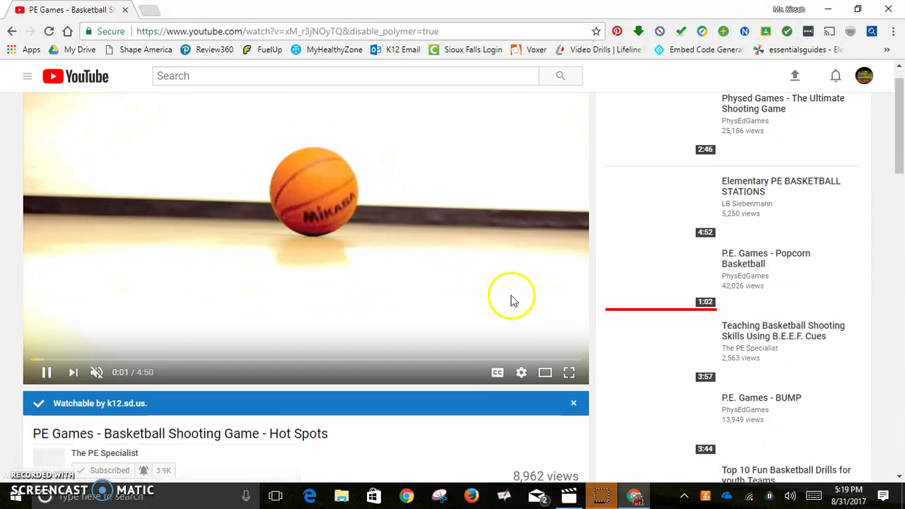
scroll(511, 297, up, 1)
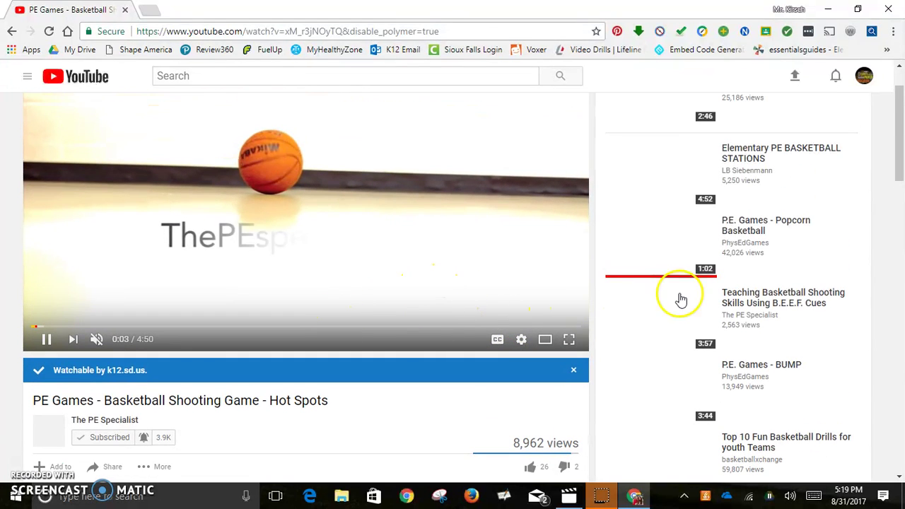
scroll(863, 207, down, 4)
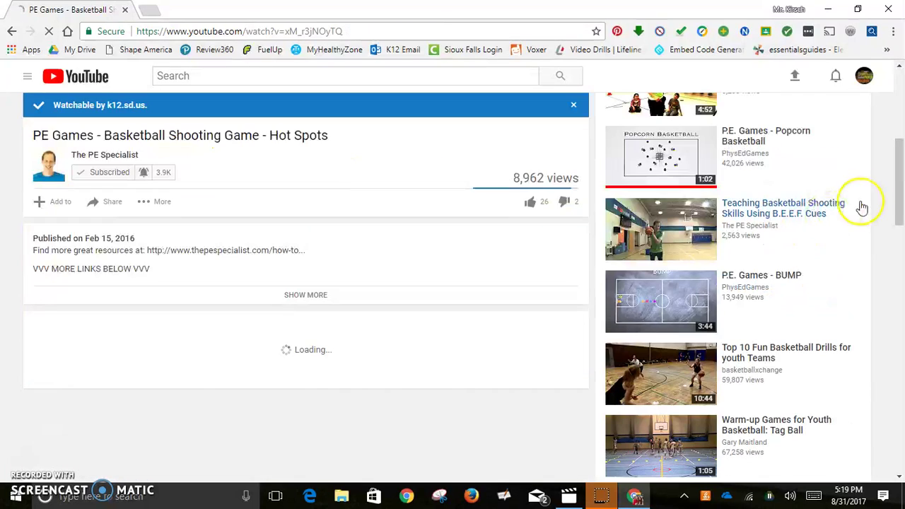
scroll(287, 282, up, 2)
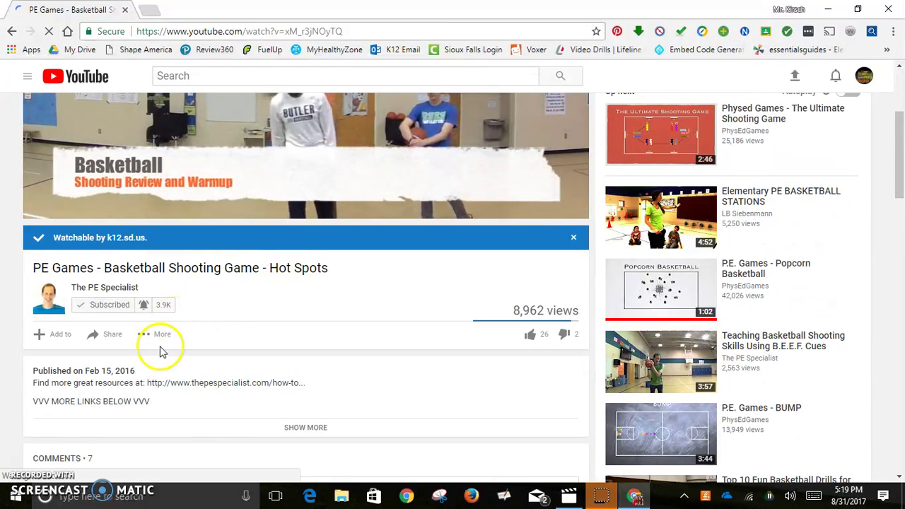
click(54, 336)
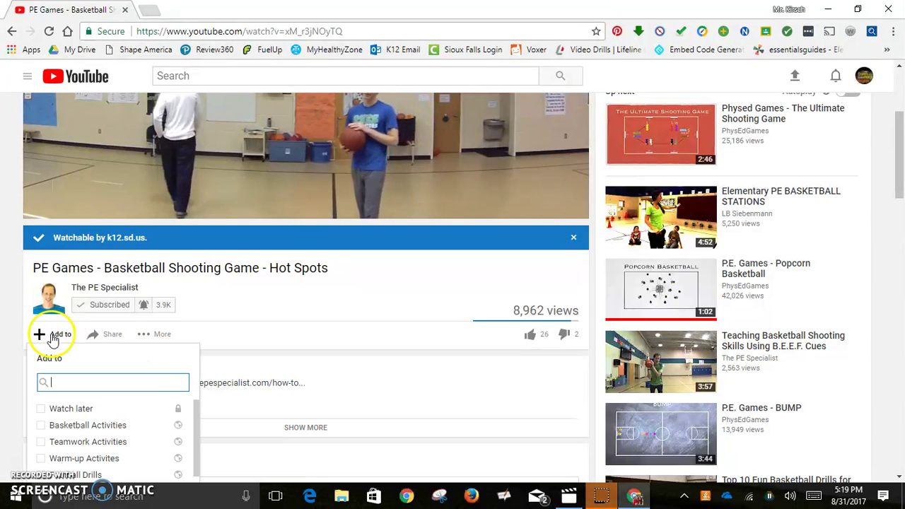
scroll(202, 323, down, 2)
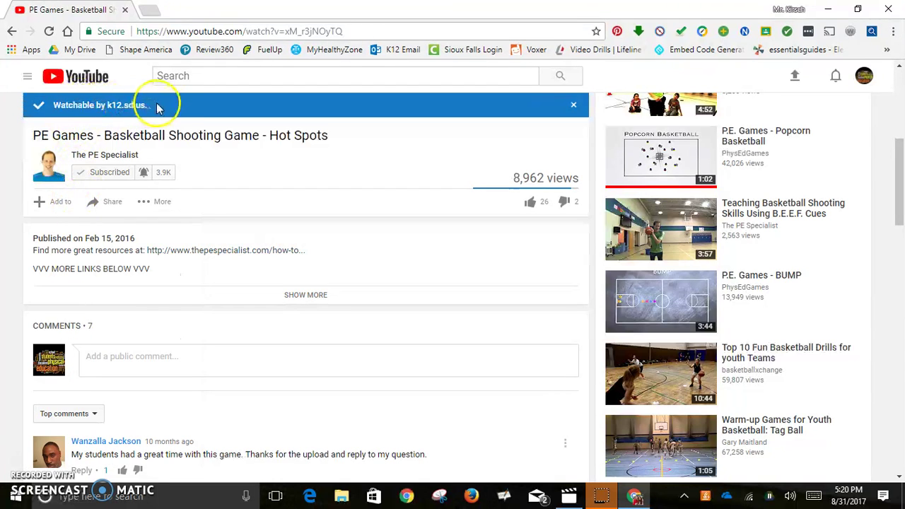
scroll(283, 353, up, 5)
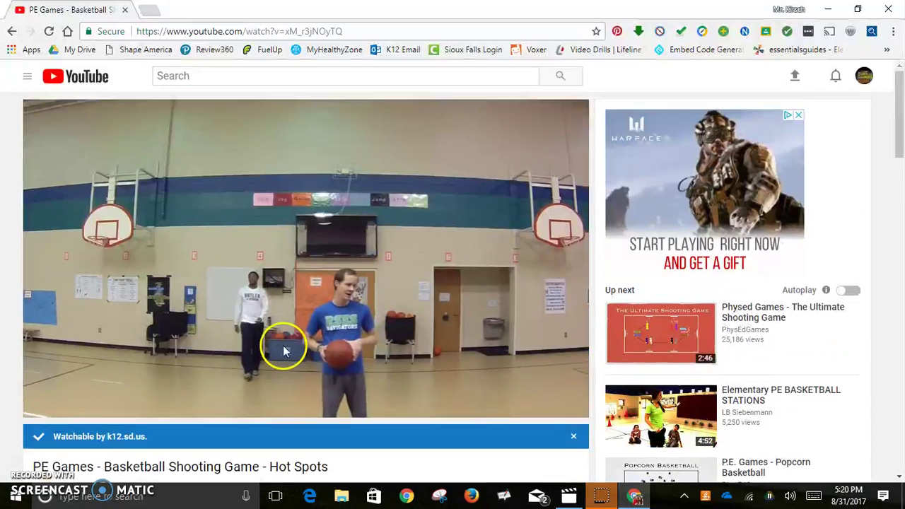
click(866, 77)
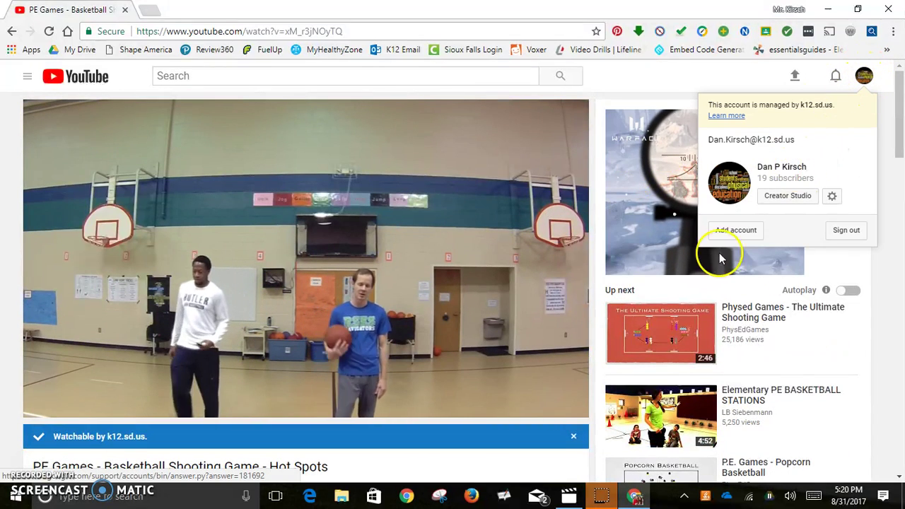
click(884, 282)
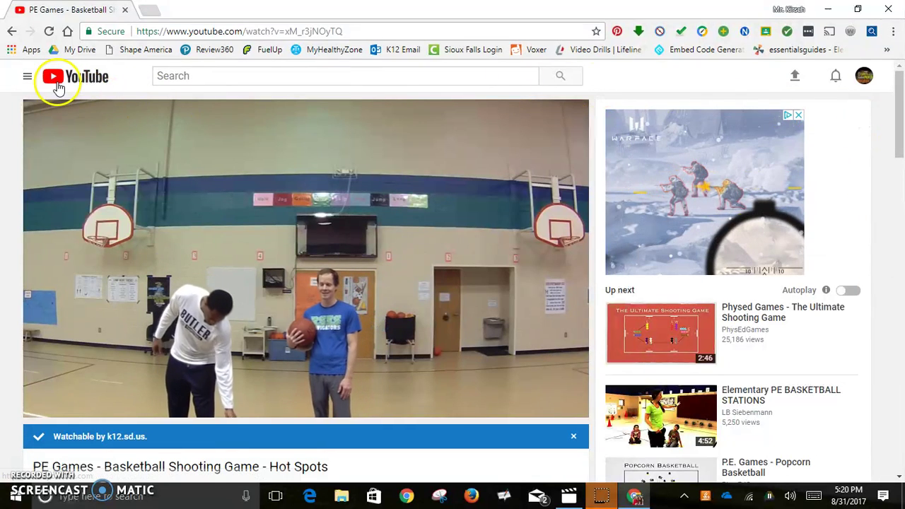
click(863, 81)
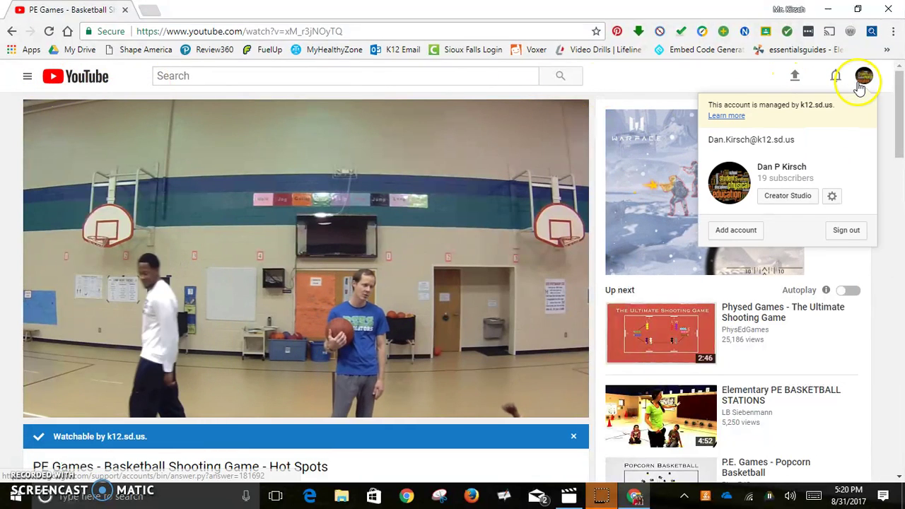
click(741, 174)
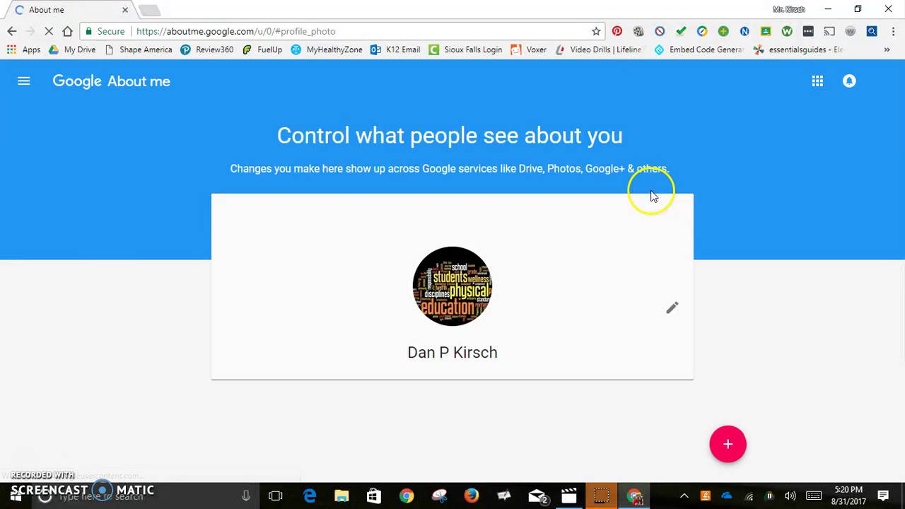
click(819, 84)
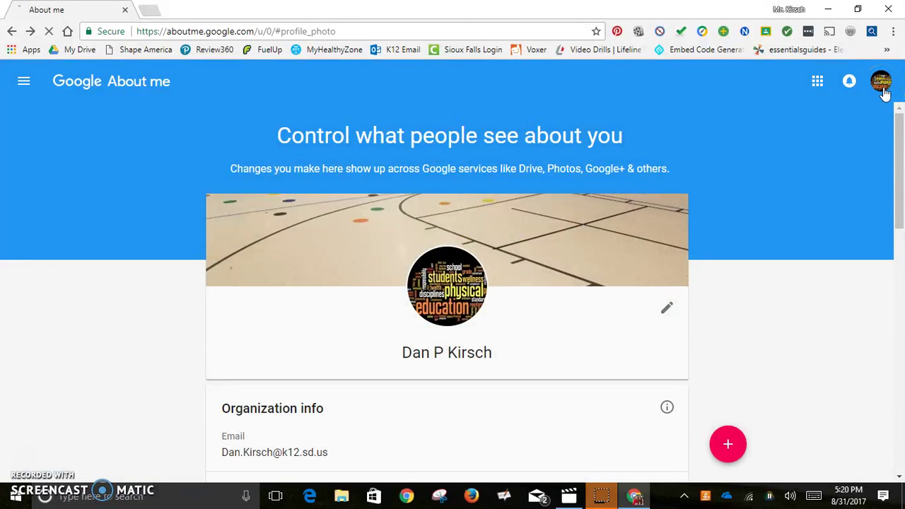
click(881, 83)
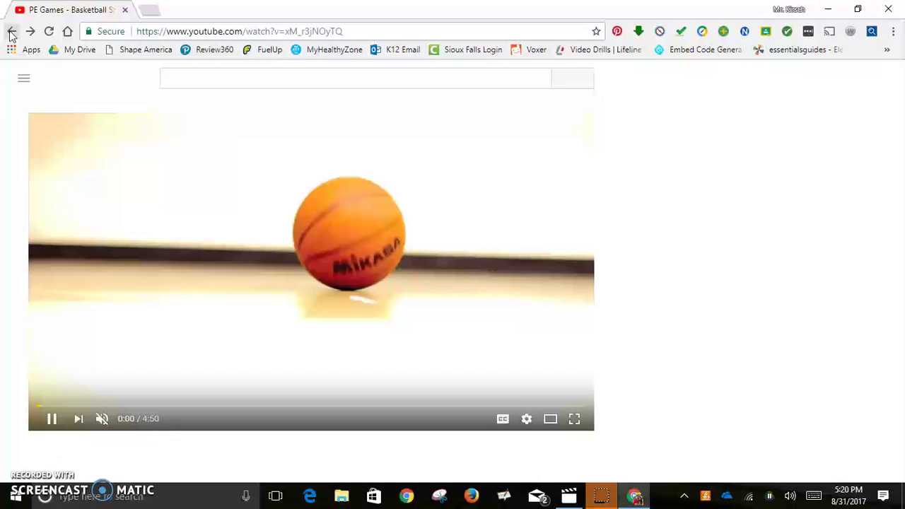
click(11, 32)
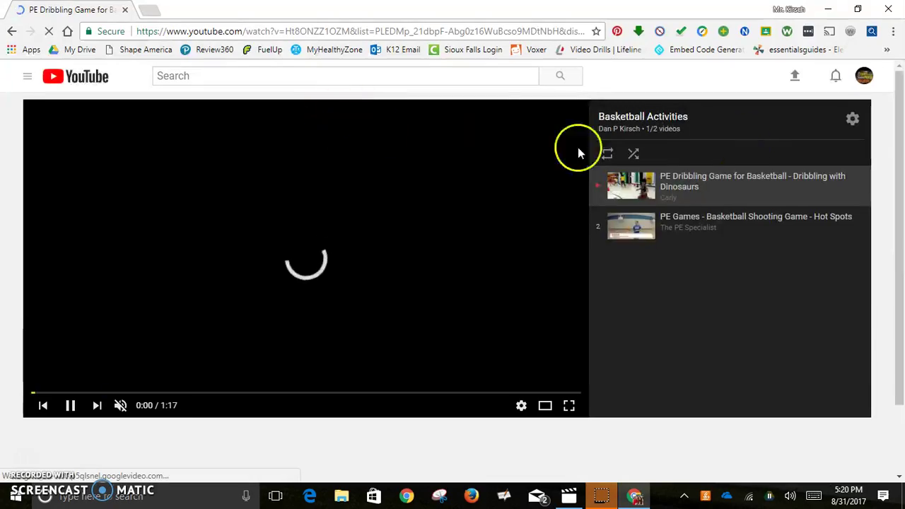
Open the Basketball Activities playlist from the account's own channel and check the videos it contains
click(864, 83)
click(785, 200)
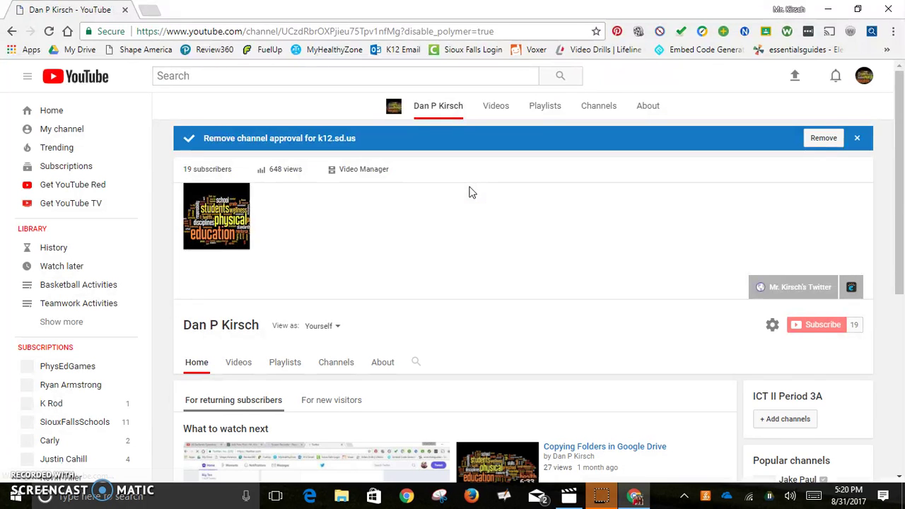
scroll(353, 330, down, 1)
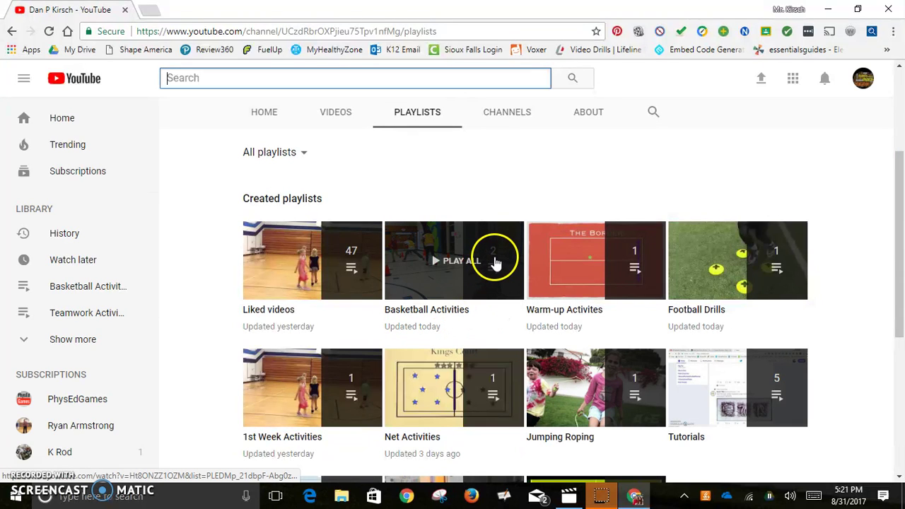
click(435, 313)
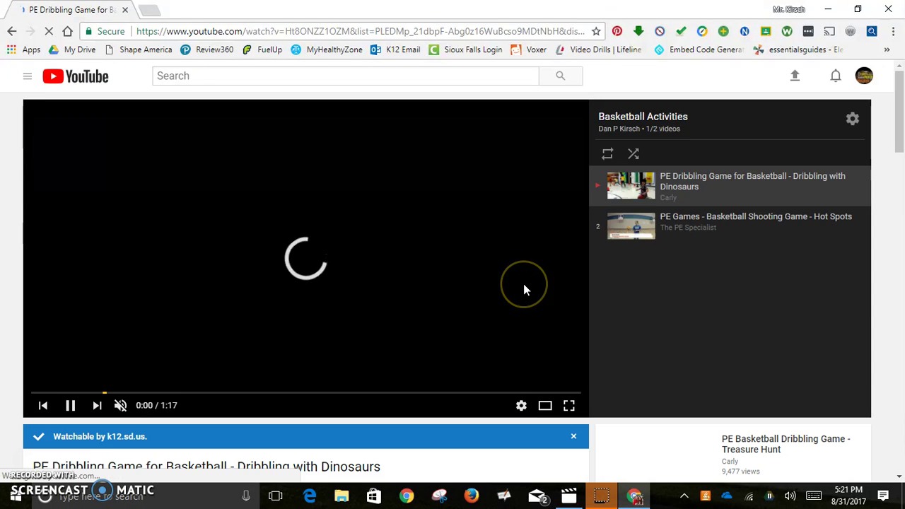
scroll(408, 267, down, 2)
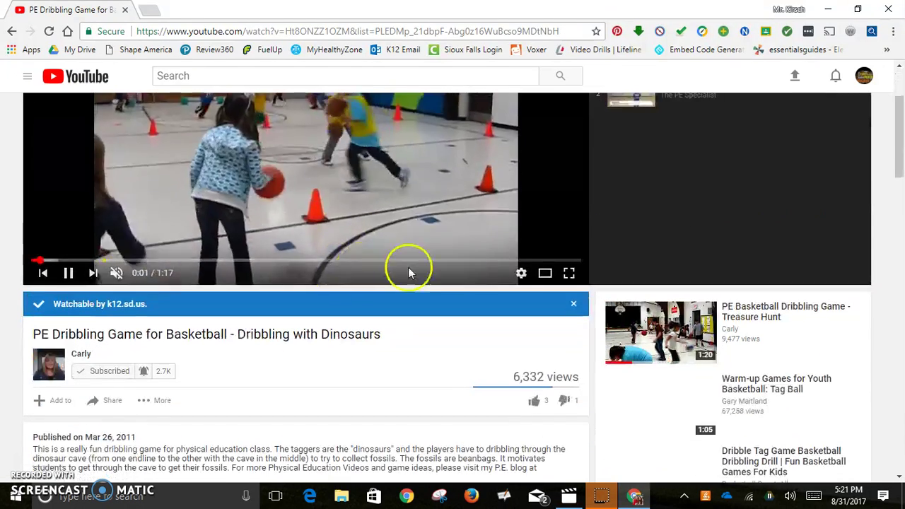
scroll(628, 222, up, 2)
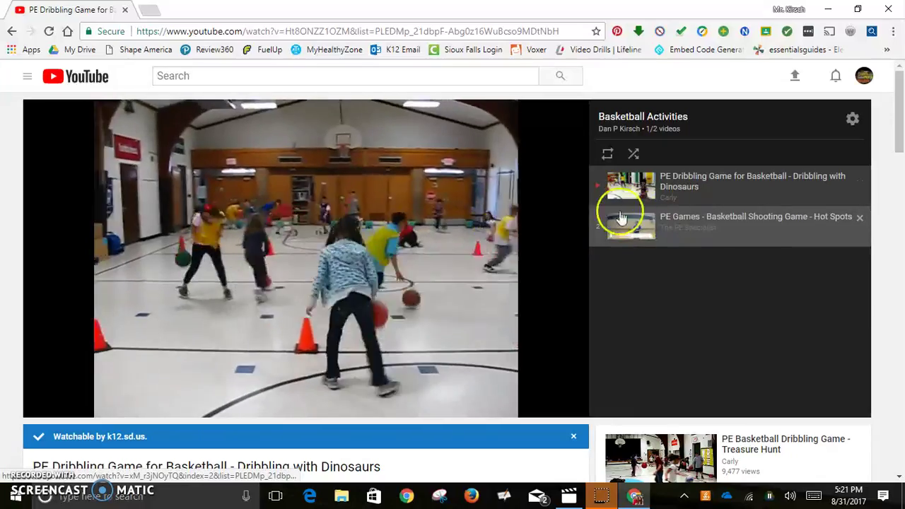
scroll(368, 297, down, 2)
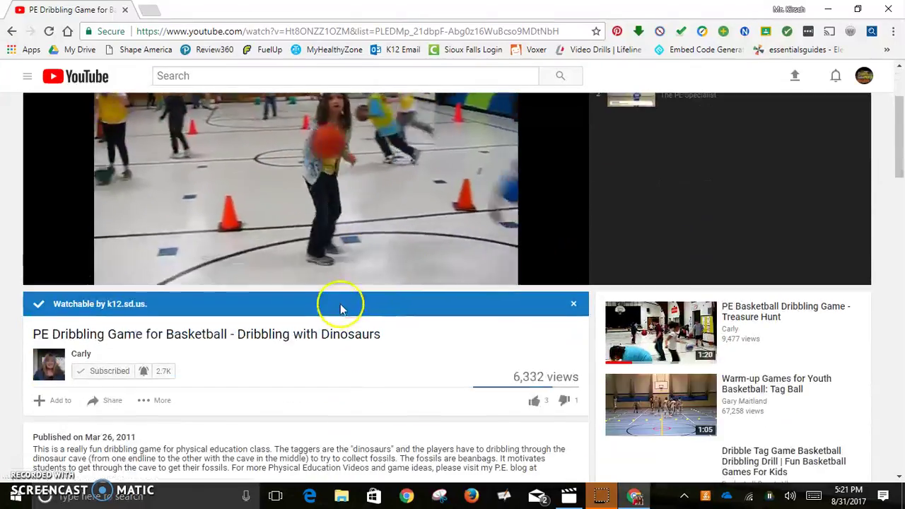
scroll(382, 314, up, 2)
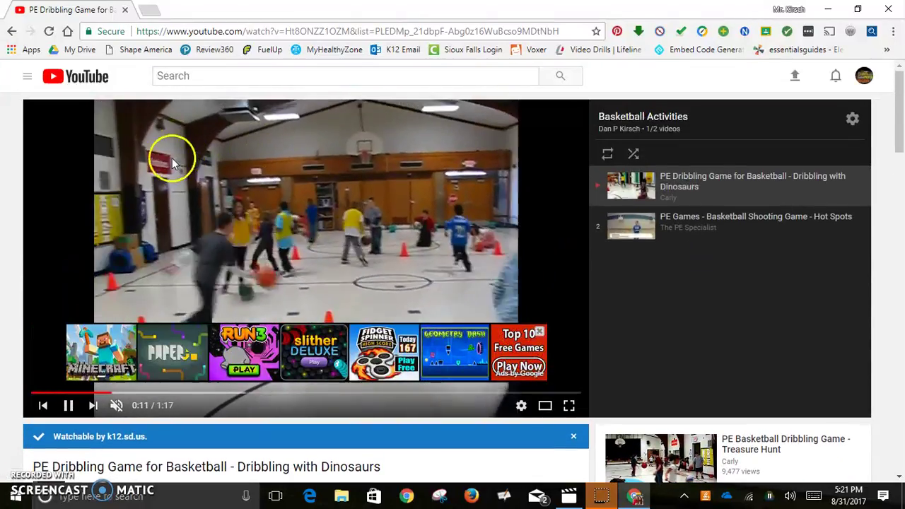
Return to the account's own channel and look through its created and saved playlists
click(27, 77)
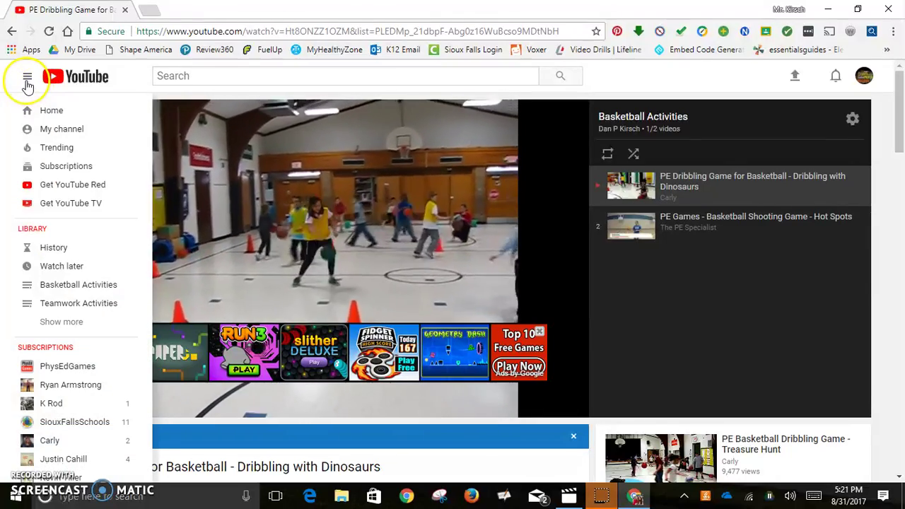
click(124, 131)
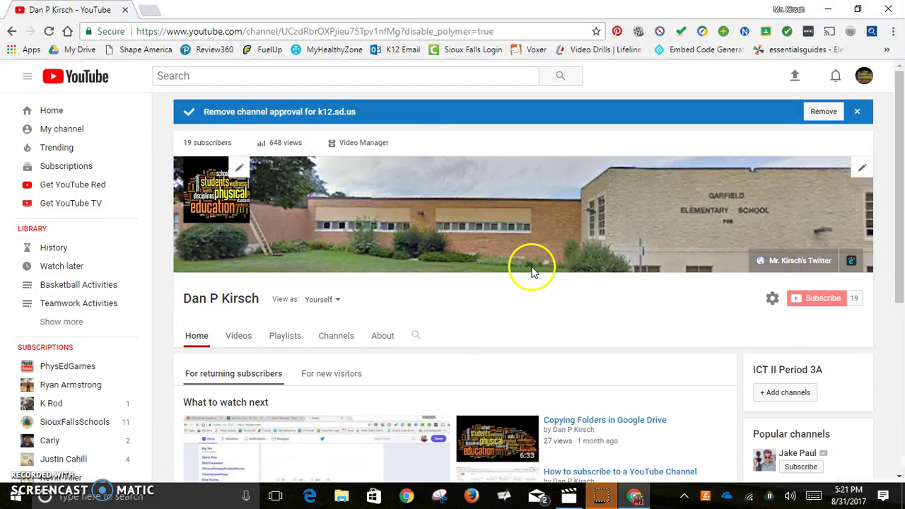
scroll(534, 273, down, 1)
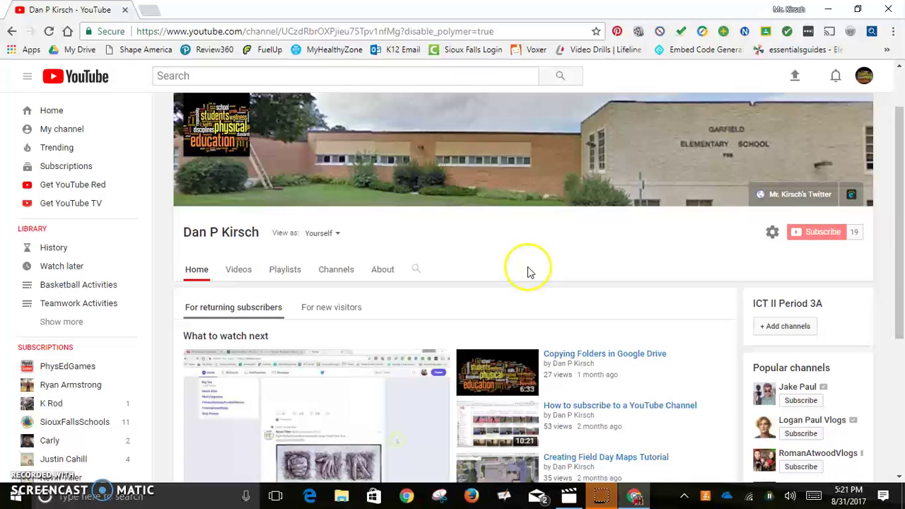
click(283, 275)
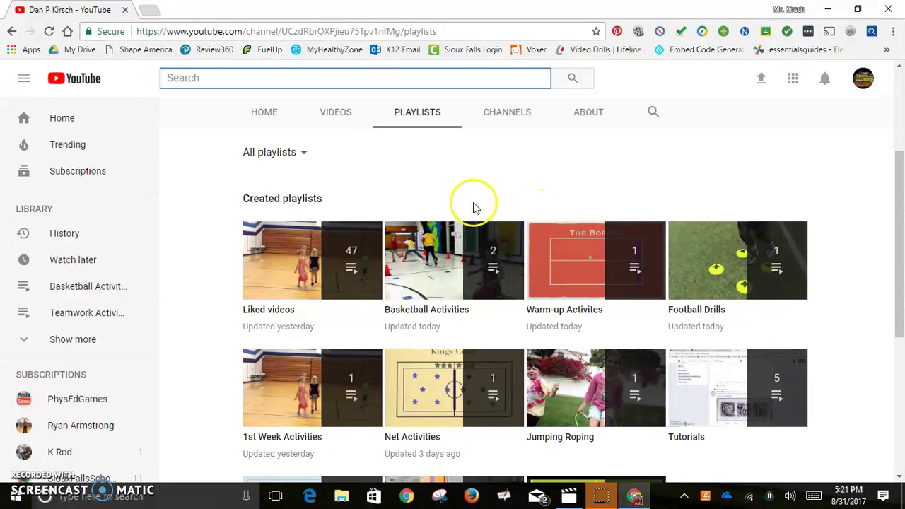
scroll(346, 205, down, 4)
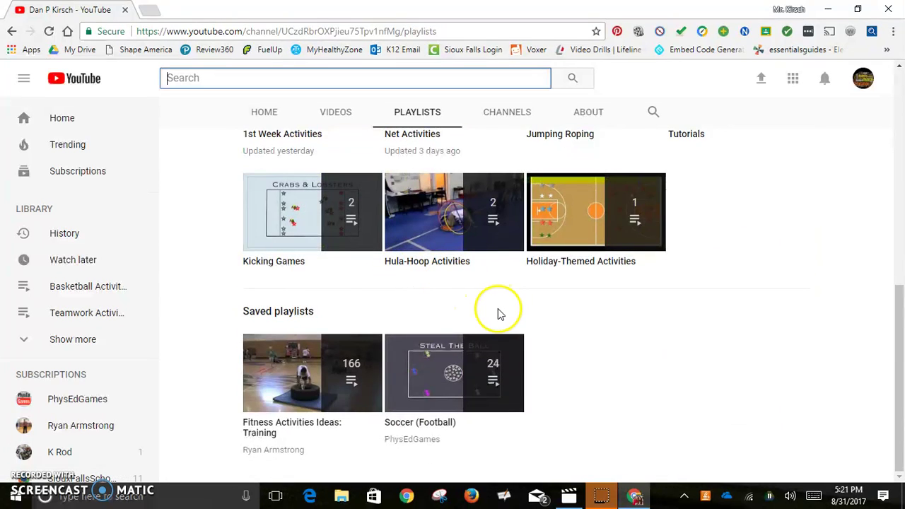
scroll(498, 313, up, 6)
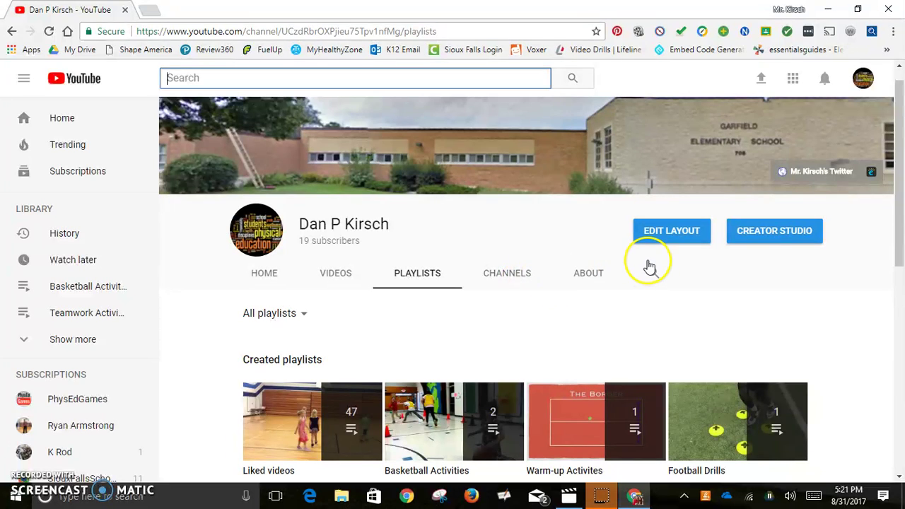
Open the playlists list in Creator Studio's video manager and view the new playlist form without creating one
click(778, 238)
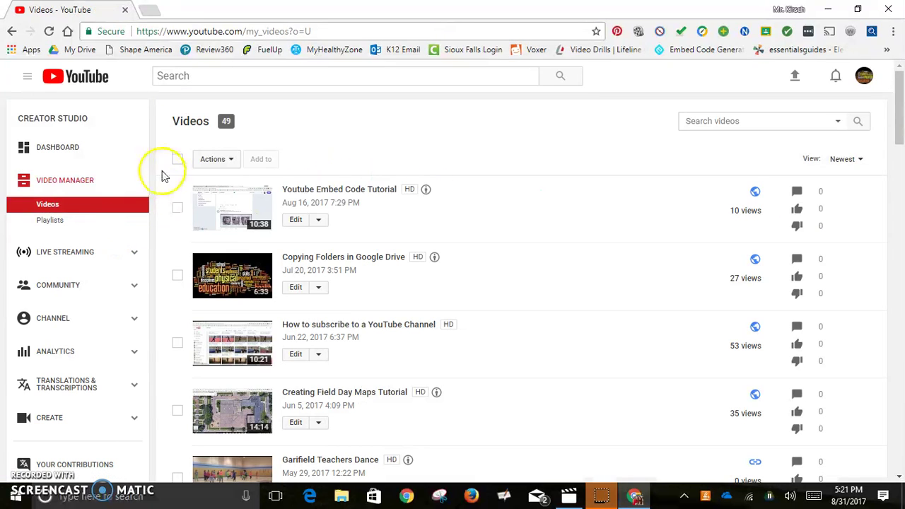
click(63, 224)
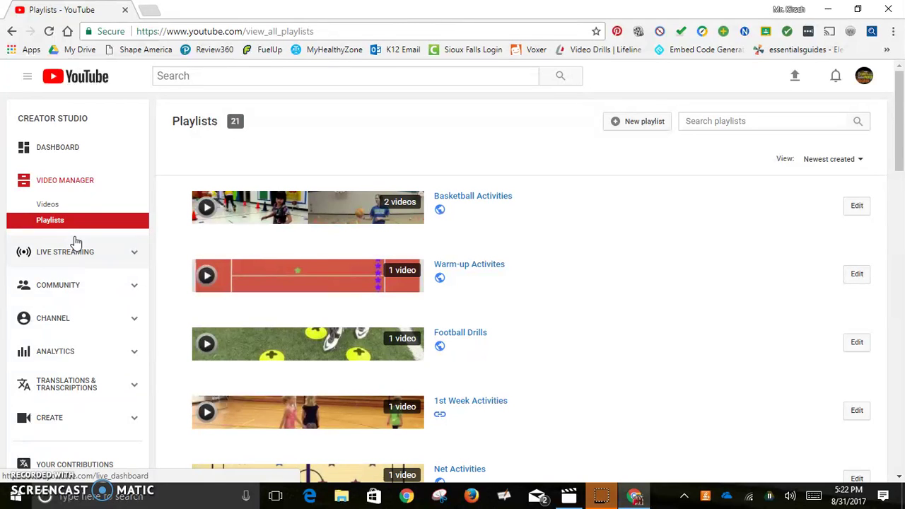
click(636, 127)
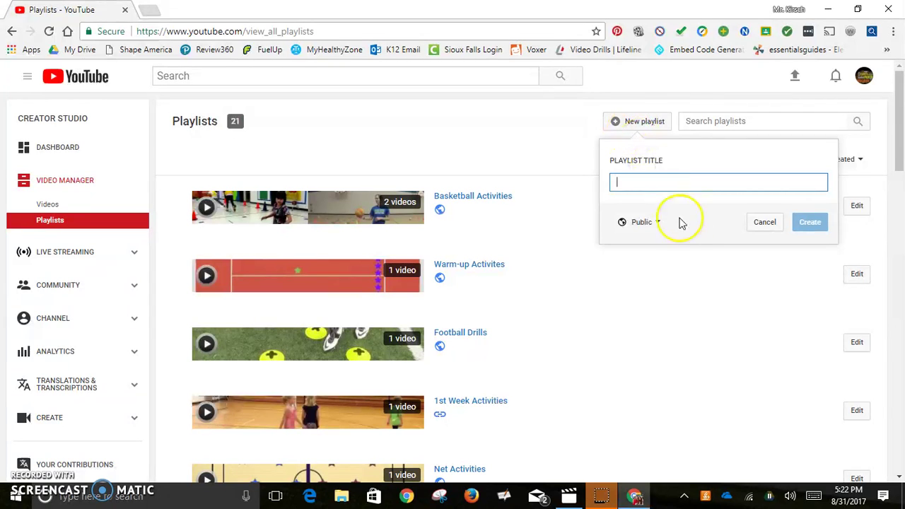
click(754, 225)
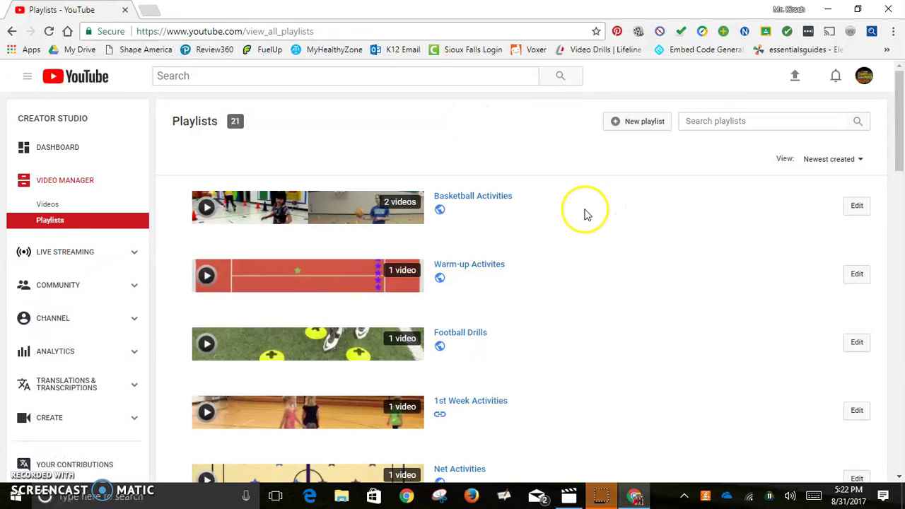
scroll(586, 213, down, 3)
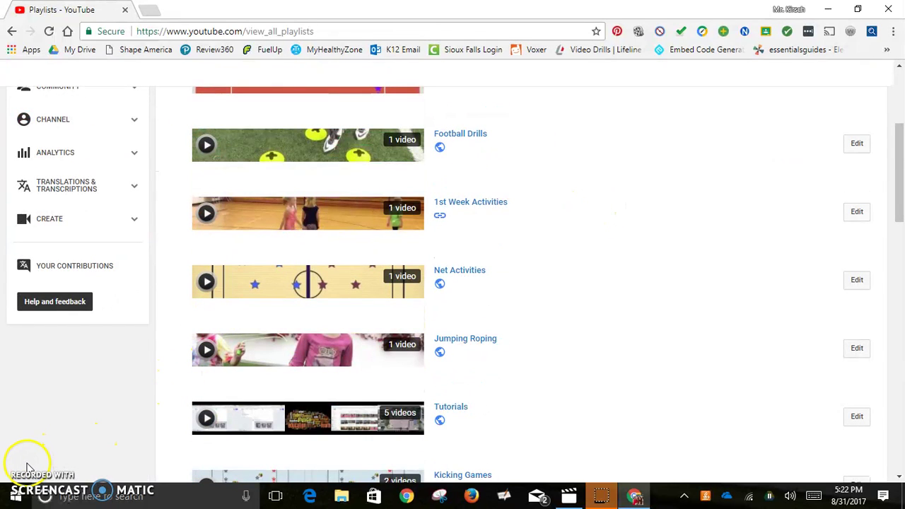